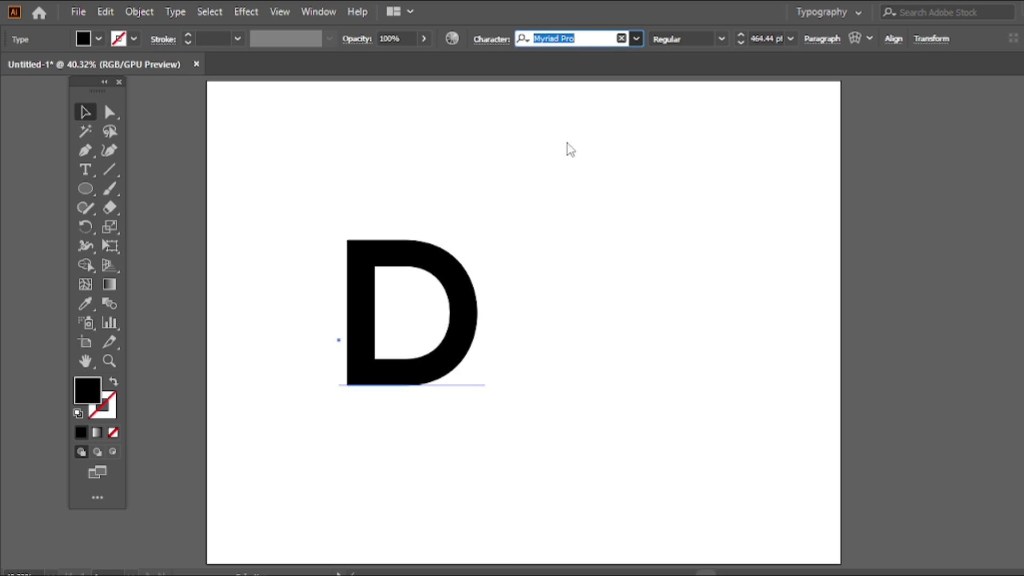
Step: Duplicate the letter D beside the original and change the copy's text to K
{"action": "left_click_drag", "start_coordinate": [464, 301], "coordinate": [595, 312]}
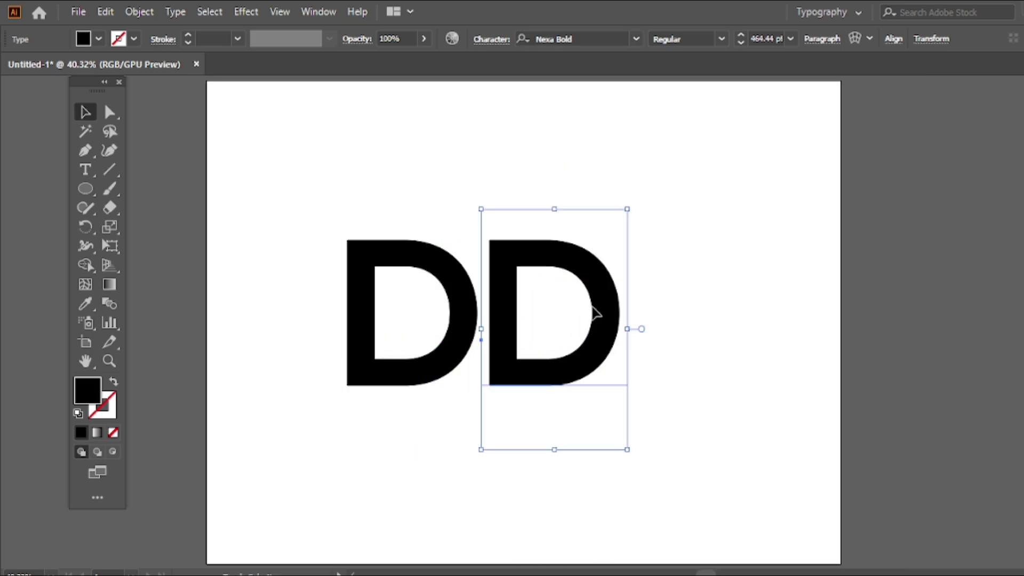
{"action": "key", "text": "t"}
{"action": "double_click", "coordinate": [555, 317]}
{"action": "type", "text": "K"}
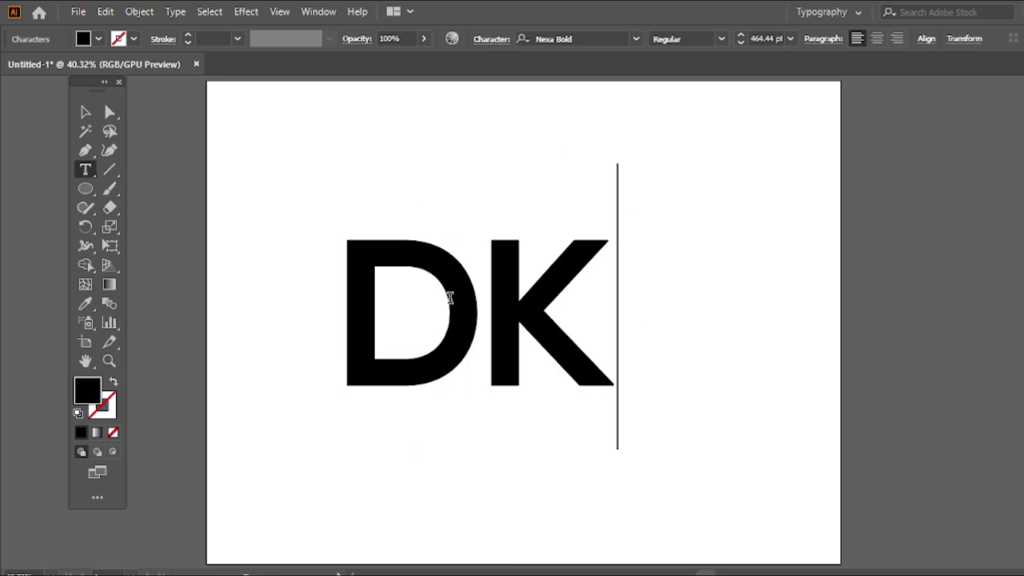
{"action": "key", "text": "Escape"}
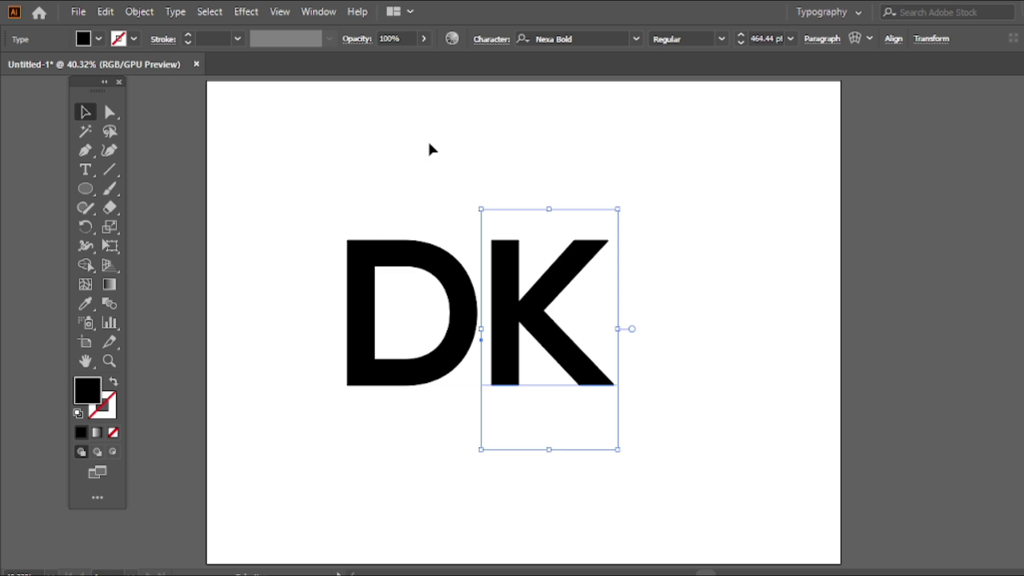
Step: Shift both letters slightly to the right and expand their objects and fills into editable shapes
{"action": "left_click", "coordinate": [454, 181]}
{"action": "left_click_drag", "start_coordinate": [530, 187], "coordinate": [425, 242]}
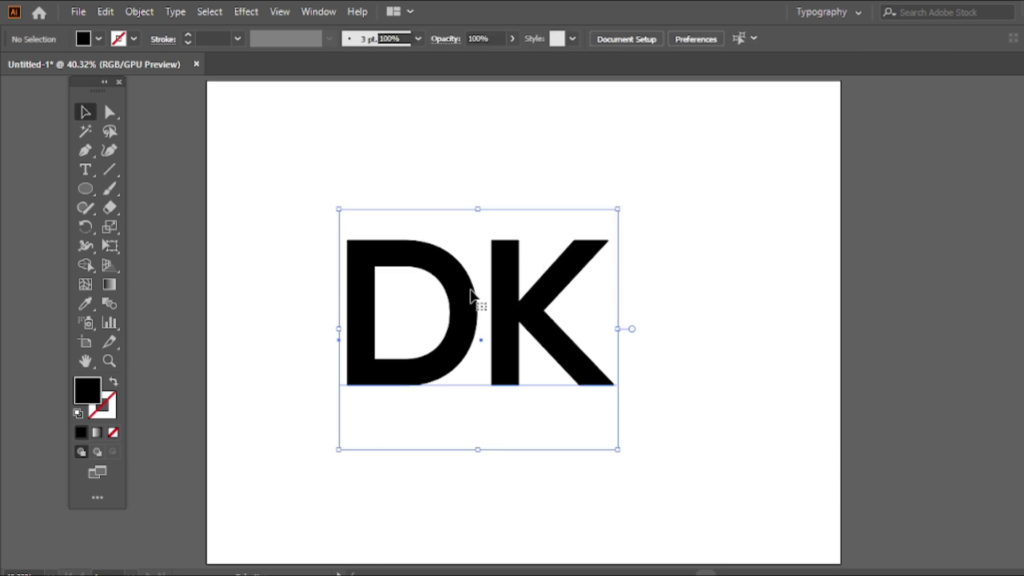
{"action": "left_click_drag", "start_coordinate": [491, 300], "coordinate": [532, 300]}
{"action": "left_click", "coordinate": [139, 12]}
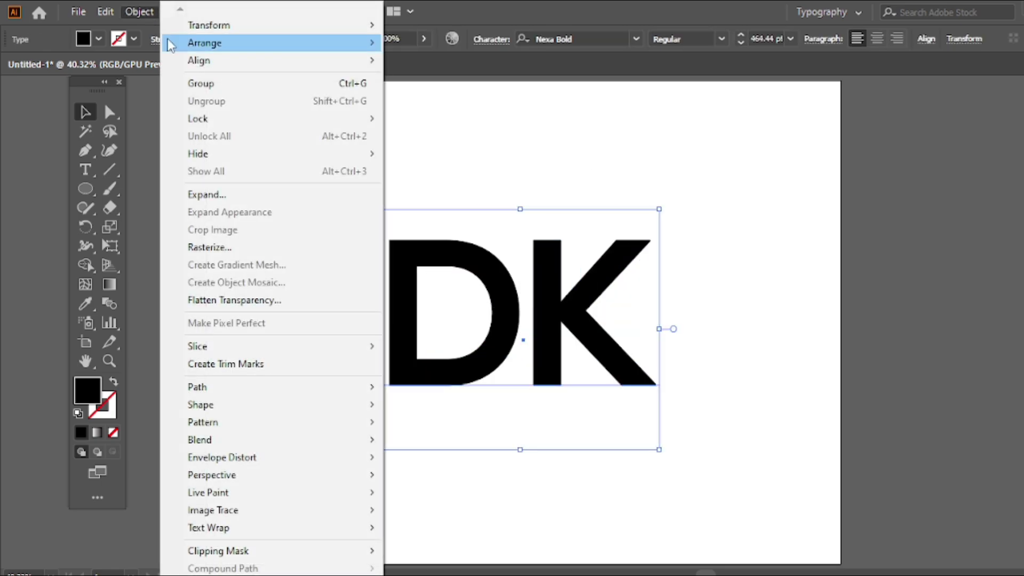
{"action": "left_click", "coordinate": [205, 196]}
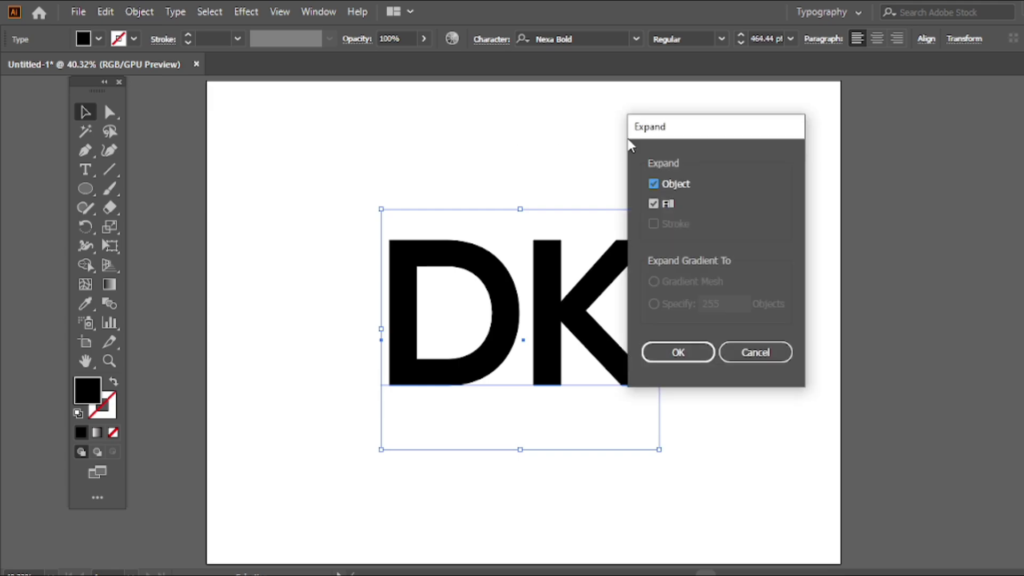
{"action": "left_click_drag", "start_coordinate": [643, 129], "coordinate": [611, 122]}
{"action": "left_click", "coordinate": [624, 348]}
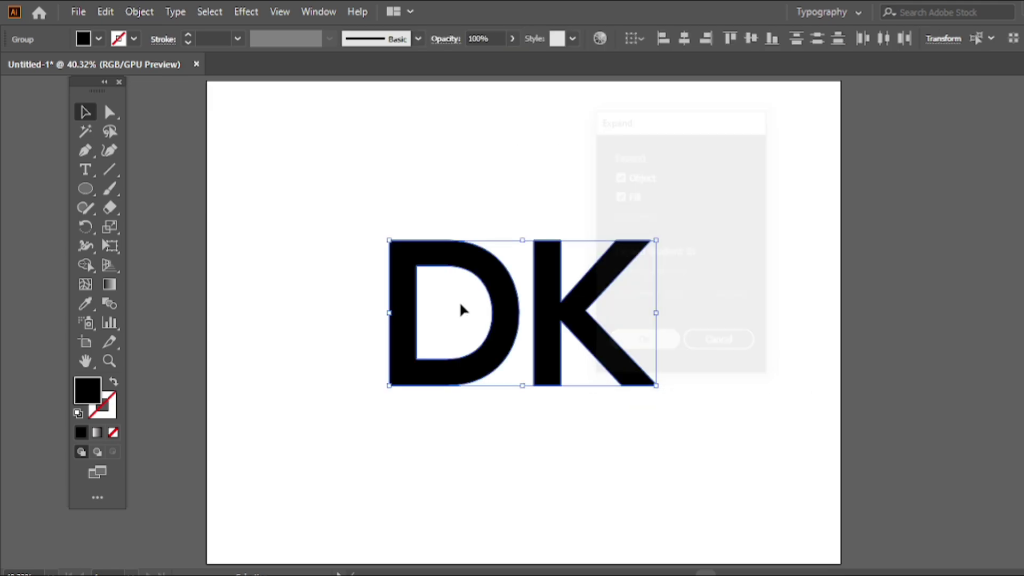
Step: Move the K farther right, well clear of the D, and activate the Pen tool
{"action": "left_click", "coordinate": [521, 178]}
{"action": "left_click_drag", "start_coordinate": [554, 293], "coordinate": [635, 293]}
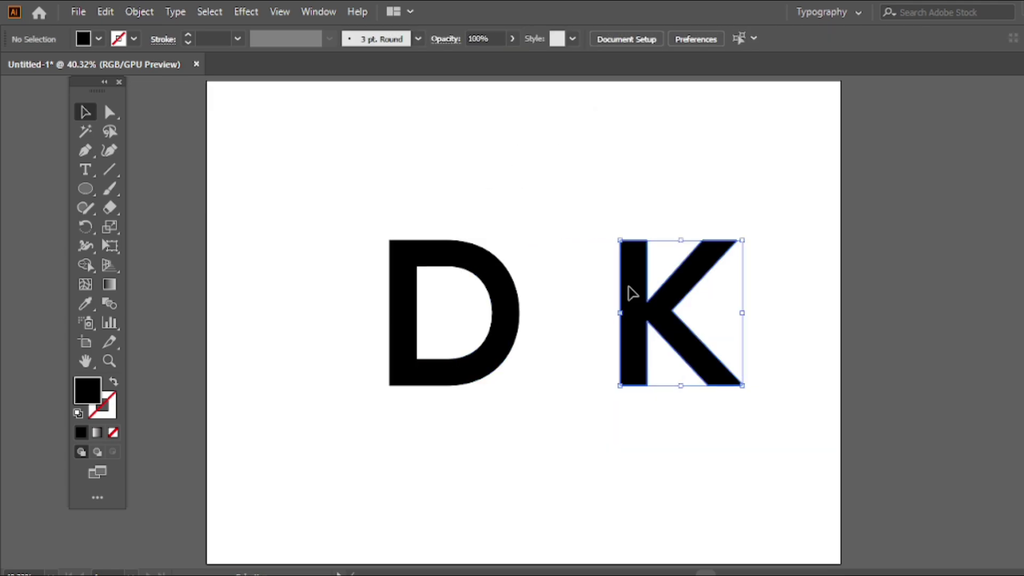
{"action": "left_click", "coordinate": [501, 228]}
{"action": "left_click_drag", "start_coordinate": [86, 152], "coordinate": [156, 153]}
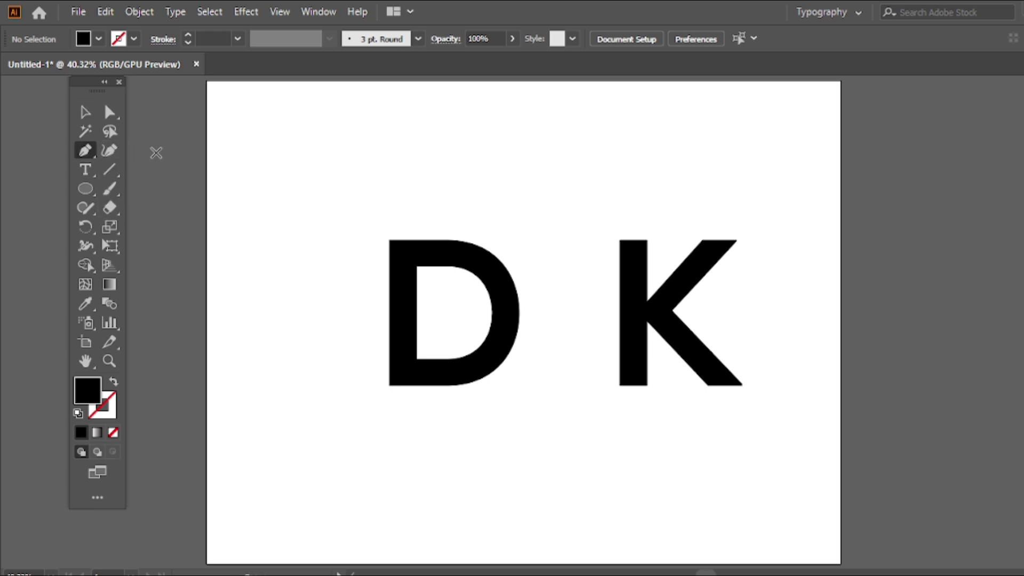
{"action": "left_click", "coordinate": [529, 202]}
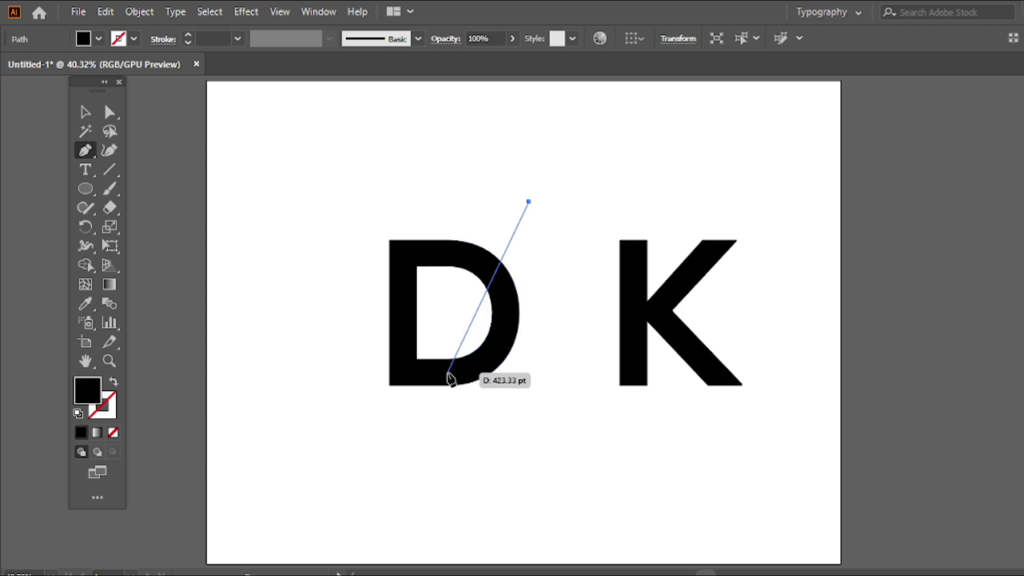
{"action": "left_click", "coordinate": [432, 414]}
{"action": "key", "text": "Escape"}
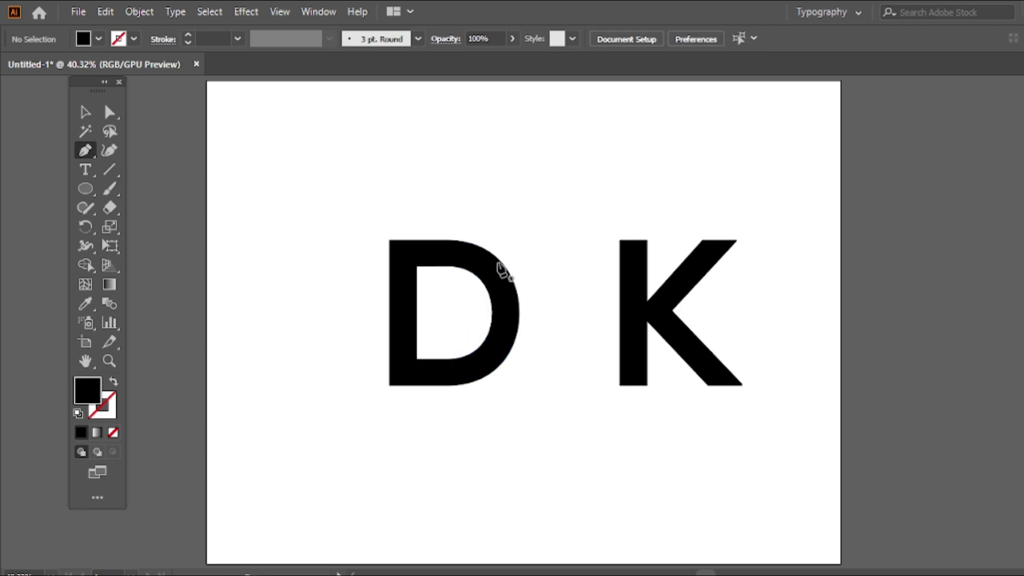
{"action": "left_click", "coordinate": [516, 192]}
{"action": "key", "text": "Escape"}
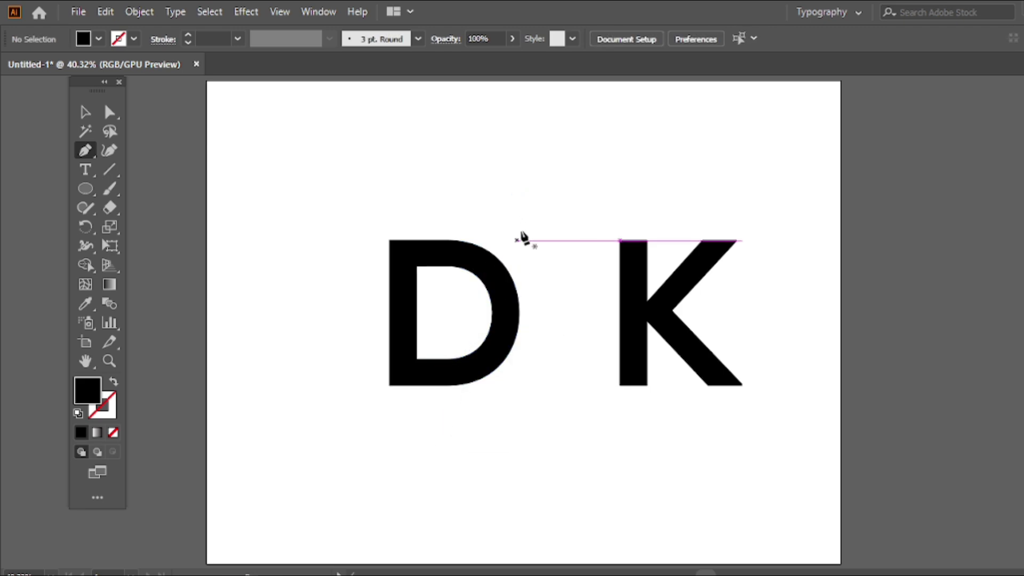
Step: Draw a slanted straight path across the D's bowl, from above its upper right to below its base
{"action": "left_click", "coordinate": [533, 201]}
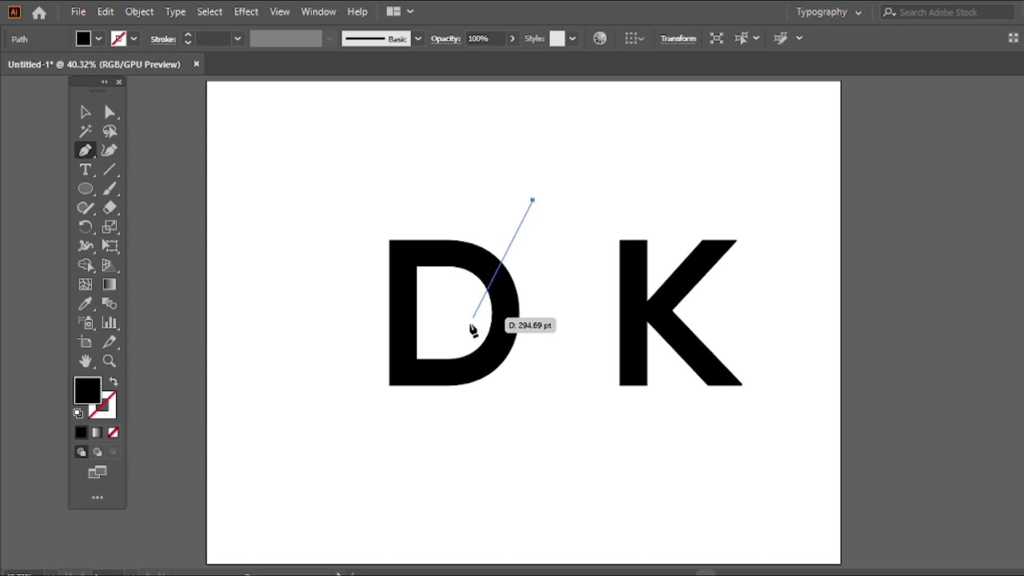
{"action": "left_click", "coordinate": [424, 428]}
{"action": "key", "text": "v"}
Step: Remove the part of the D right of the slanted line and the line's lower pieces with Shape Builder
{"action": "left_click_drag", "start_coordinate": [432, 360], "coordinate": [497, 417]}
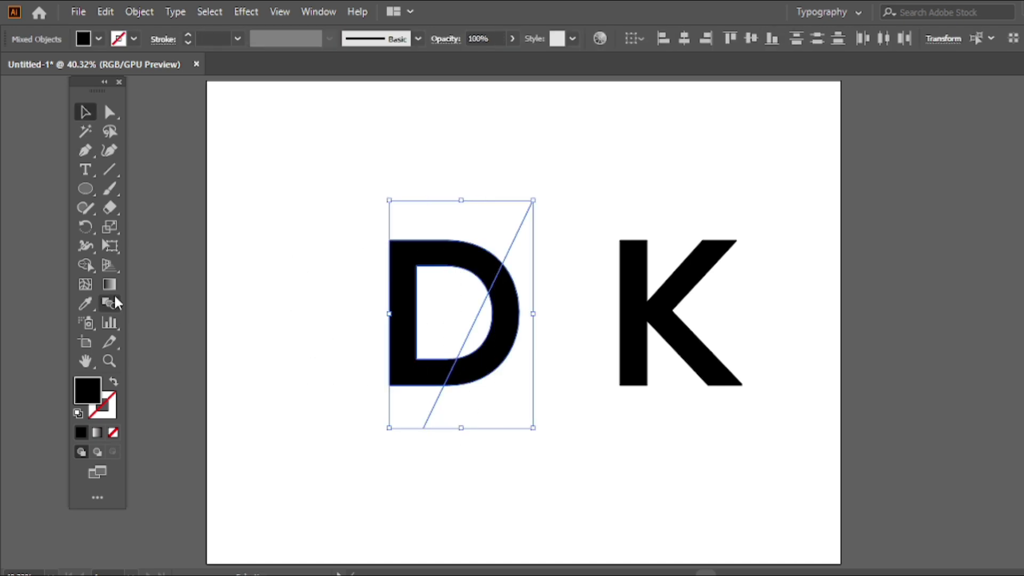
{"action": "left_click", "coordinate": [86, 265]}
{"action": "left_click", "coordinate": [517, 337], "text": "alt"}
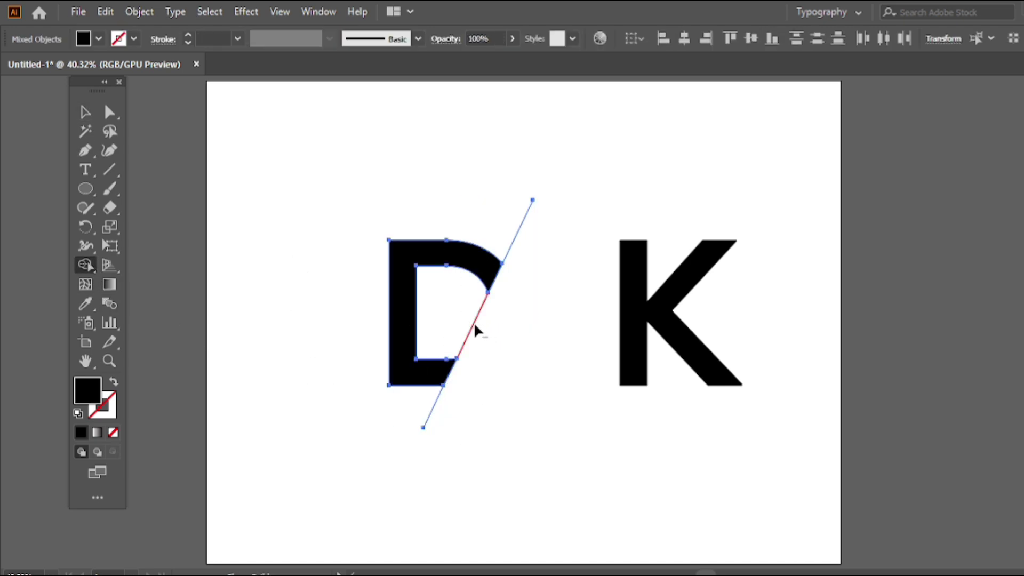
{"action": "left_click", "coordinate": [433, 401], "text": "alt"}
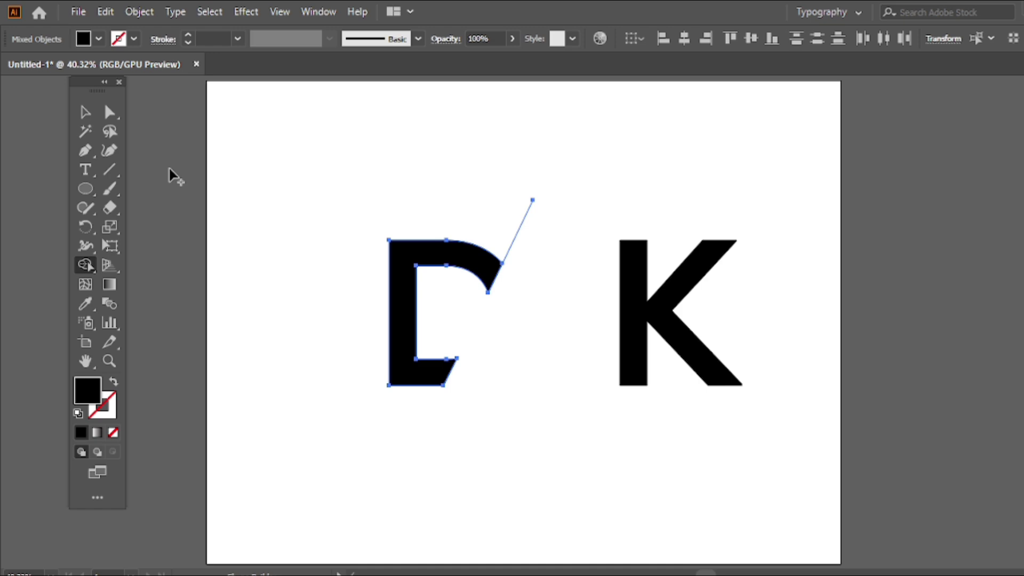
{"action": "left_click", "coordinate": [83, 113]}
{"action": "left_click", "coordinate": [506, 182]}
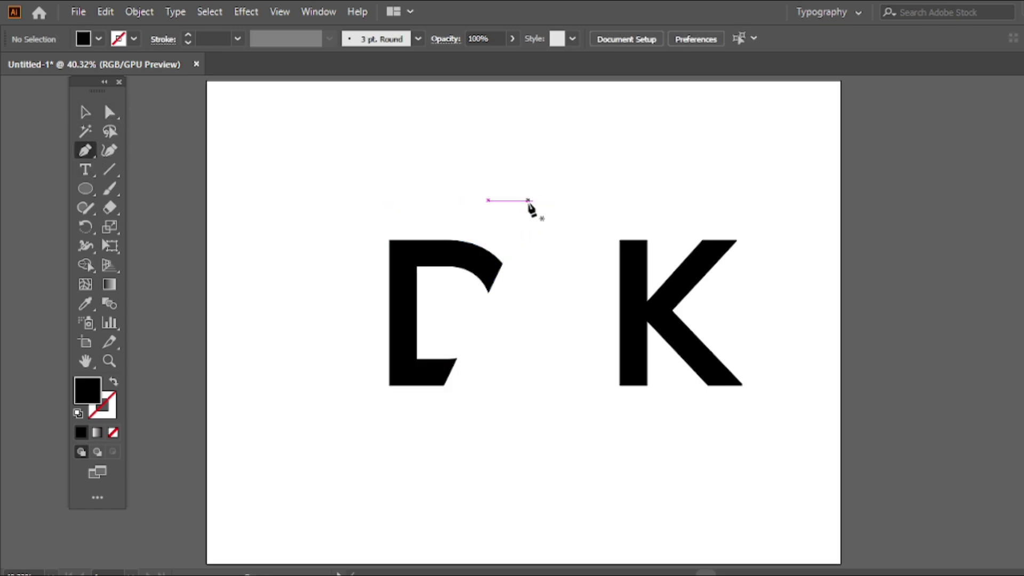
Step: Lengthen the leftover line above the D up and to the right, and close it into a narrow spike overlapping the upper arm
{"action": "left_click_drag", "start_coordinate": [532, 200], "coordinate": [544, 176]}
{"action": "key", "text": "a"}
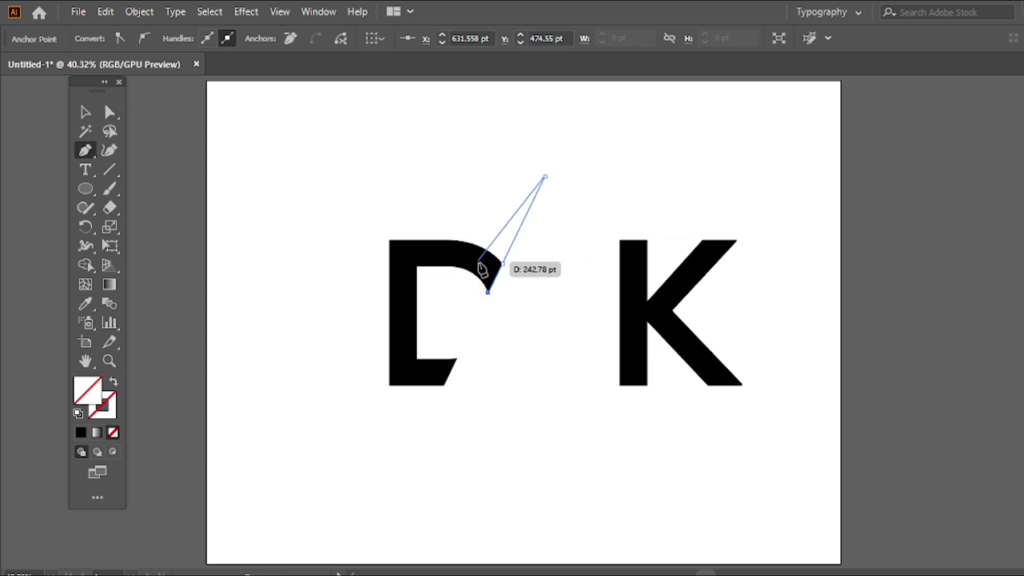
{"action": "left_click", "coordinate": [482, 271]}
{"action": "key", "text": "v"}
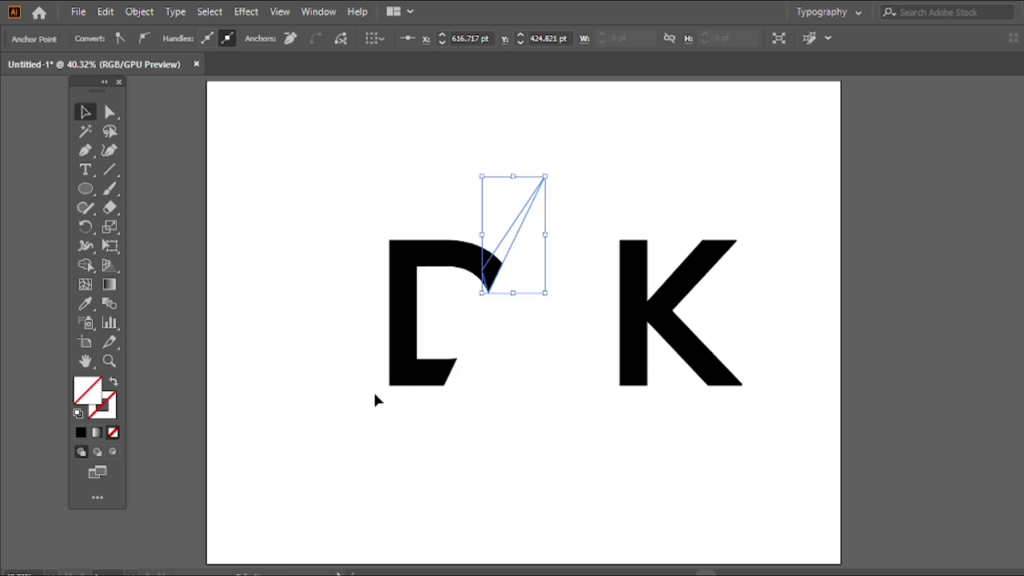
Step: Merge the spike with the D into one shape using Shape Builder
{"action": "left_click", "coordinate": [464, 258], "text": "shift"}
{"action": "key", "text": "shift+m"}
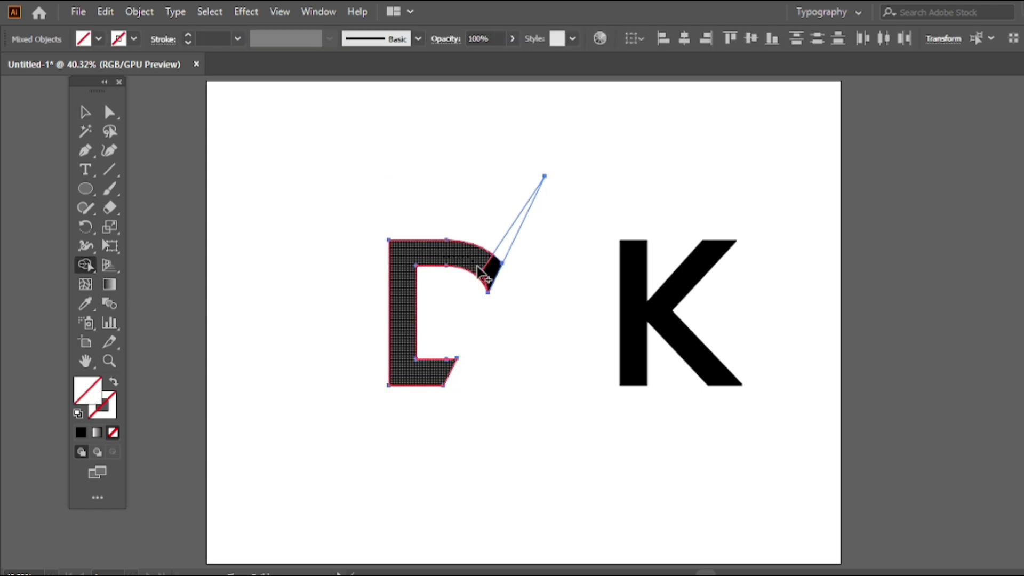
{"action": "left_click_drag", "start_coordinate": [502, 243], "coordinate": [502, 244]}
{"action": "left_click", "coordinate": [89, 114]}
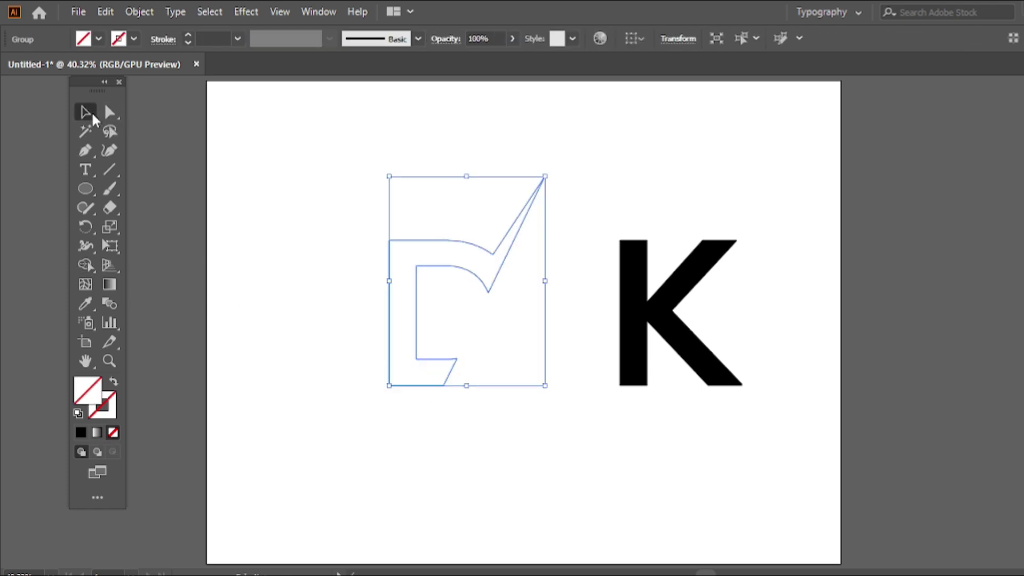
Step: Give the merged D shape a solid black fill with no stroke
{"action": "left_click", "coordinate": [78, 413]}
{"action": "left_click", "coordinate": [112, 433]}
{"action": "left_click", "coordinate": [113, 381]}
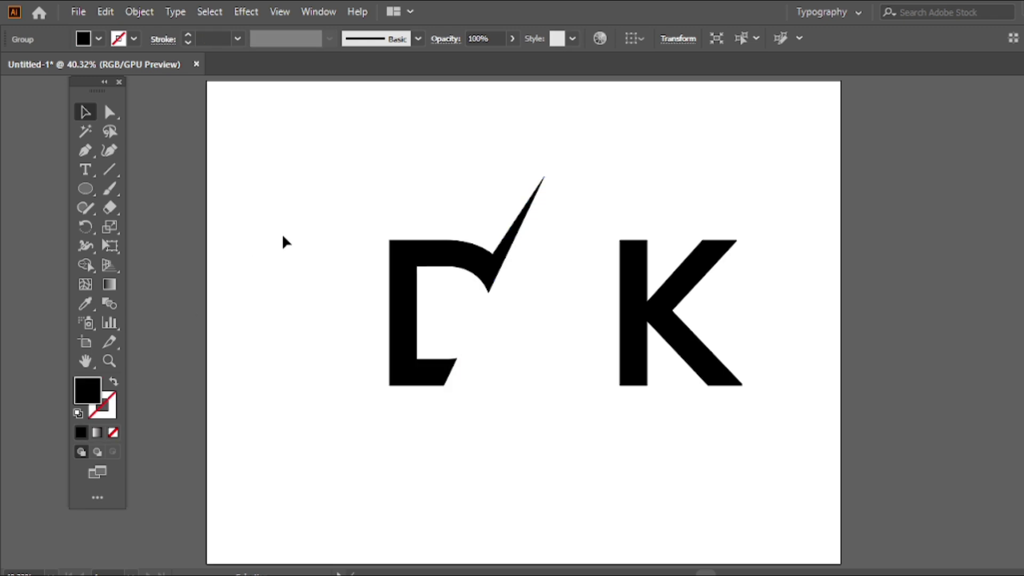
{"action": "left_click", "coordinate": [283, 237]}
Step: Move the K down and left so its stem sits just below the D's spiked arm
{"action": "left_click", "coordinate": [448, 256]}
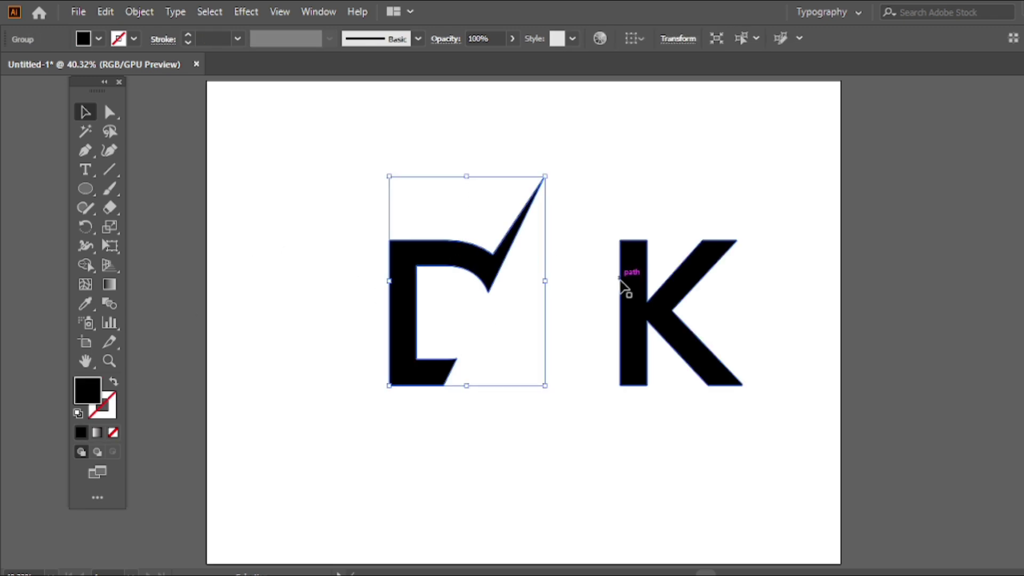
{"action": "left_click_drag", "start_coordinate": [632, 280], "coordinate": [481, 338]}
{"action": "left_click", "coordinate": [531, 264]}
Step: Draw a slanted line across the K's stem and remove the part of the stem above it with Shape Builder
{"action": "key", "text": "p"}
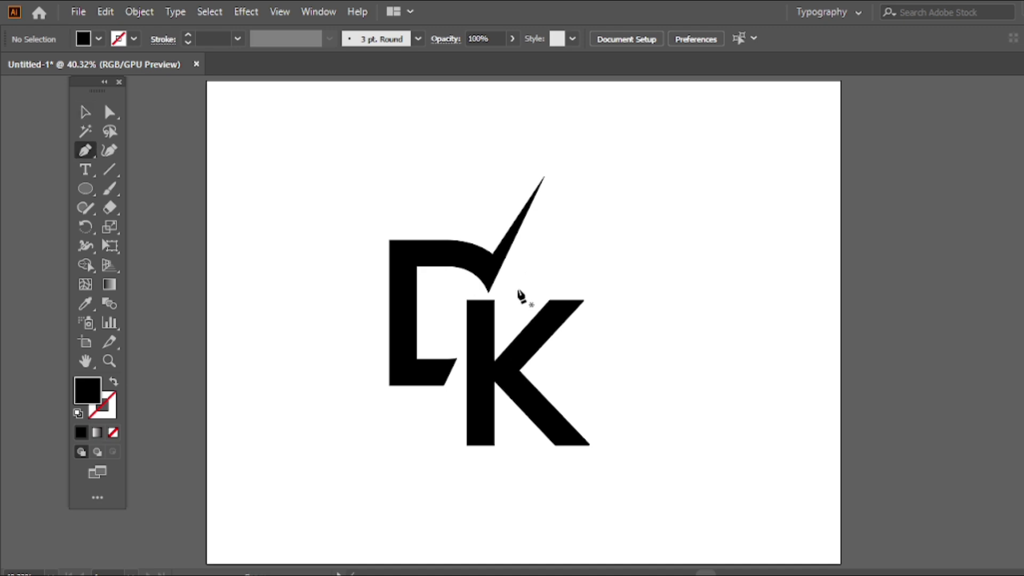
{"action": "left_click", "coordinate": [523, 284]}
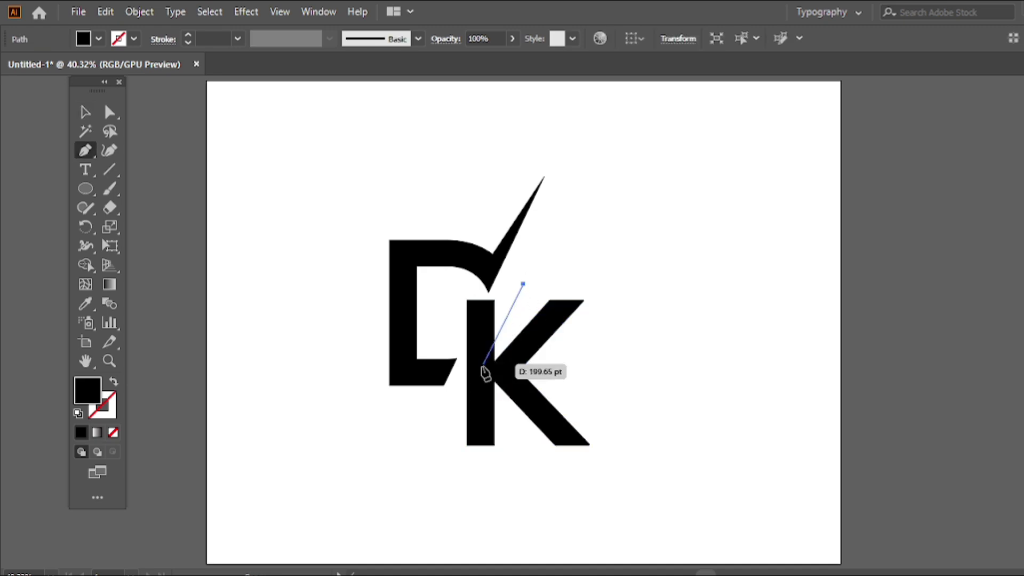
{"action": "left_click", "coordinate": [412, 463]}
{"action": "key", "text": "v"}
{"action": "left_click_drag", "start_coordinate": [479, 398], "coordinate": [479, 398]}
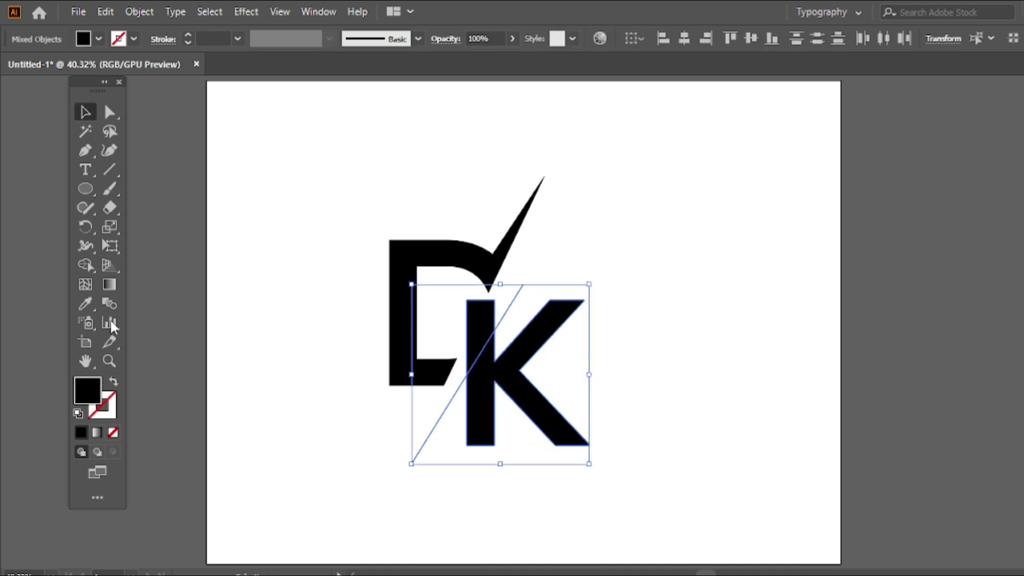
{"action": "left_click_drag", "start_coordinate": [84, 264], "coordinate": [168, 262]}
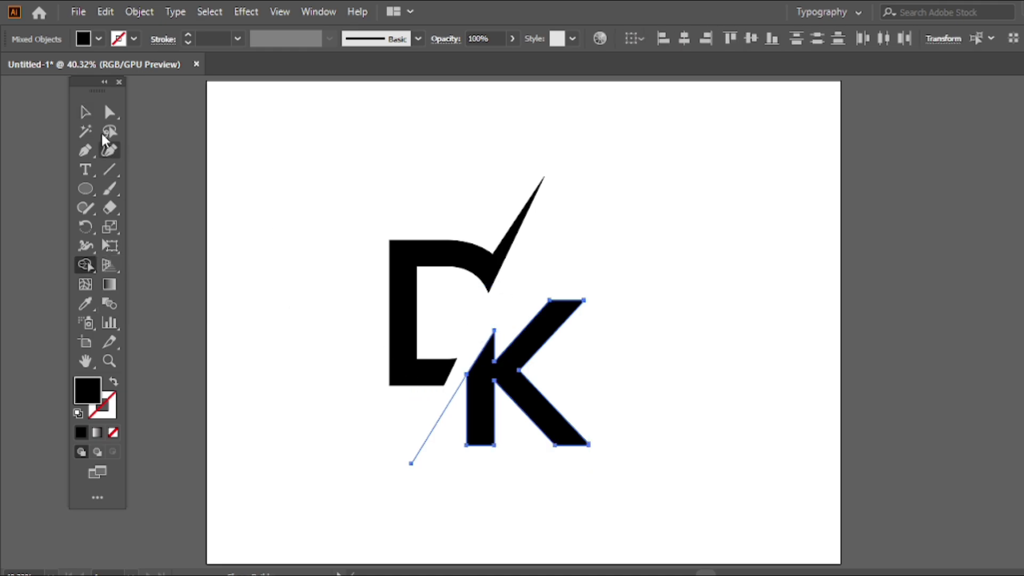
Step: Continue the leftover slanted line into a closed narrow spike pointing down-left and overlapping the K's stem
{"action": "left_click", "coordinate": [86, 154]}
{"action": "left_click", "coordinate": [412, 463]}
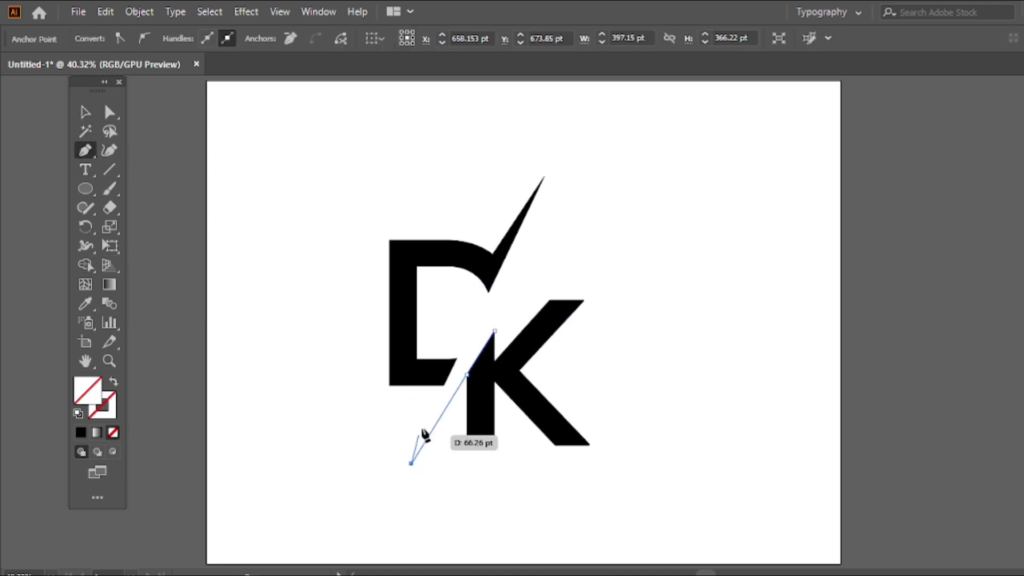
{"action": "left_click", "coordinate": [481, 372]}
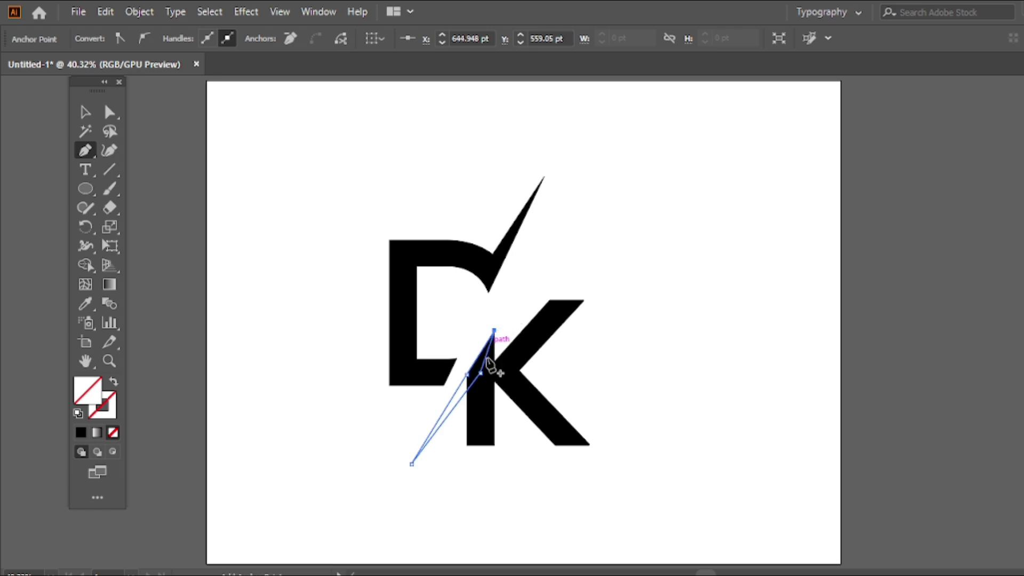
{"action": "left_click", "coordinate": [494, 331]}
Step: Merge the lower spike with the K into one shape using Shape Builder
{"action": "key", "text": "v"}
{"action": "left_click", "coordinate": [481, 384], "text": "shift"}
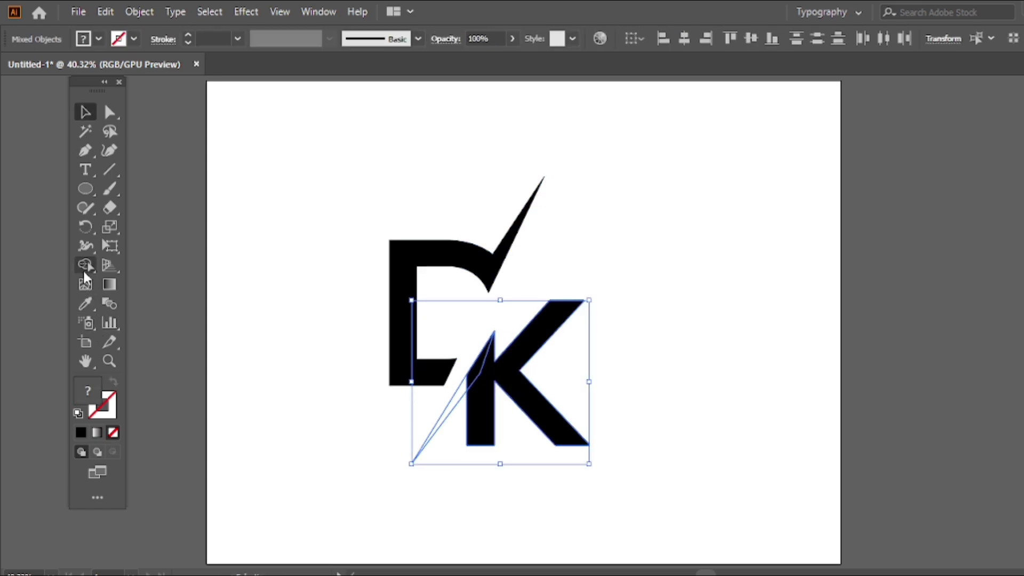
{"action": "left_click", "coordinate": [84, 265]}
{"action": "left_click_drag", "start_coordinate": [487, 407], "coordinate": [469, 392]}
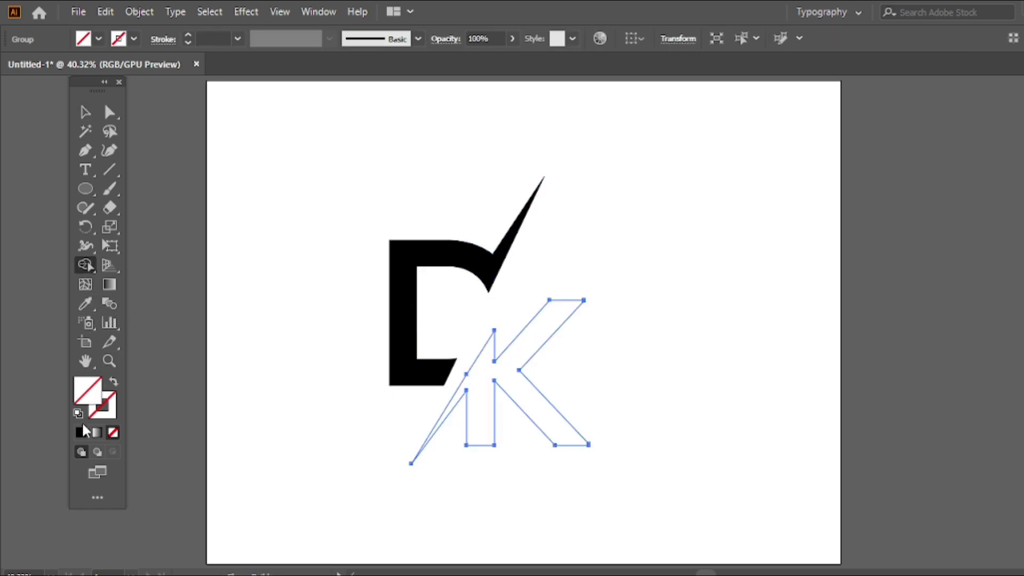
Step: Give the merged K shape a solid black fill with no stroke
{"action": "key", "text": "d"}
{"action": "left_click", "coordinate": [76, 114]}
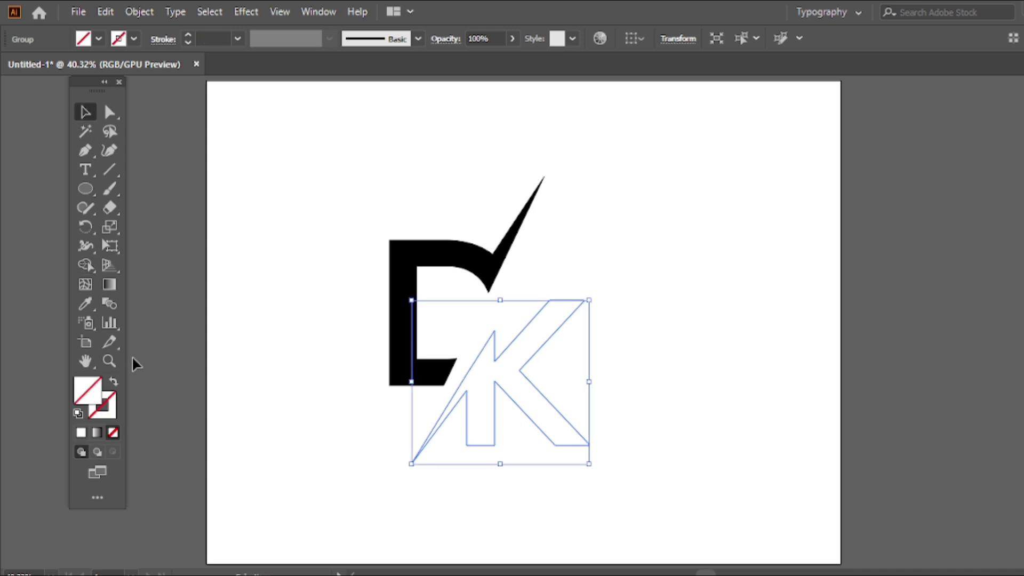
{"action": "left_click", "coordinate": [79, 414]}
{"action": "left_click", "coordinate": [111, 386]}
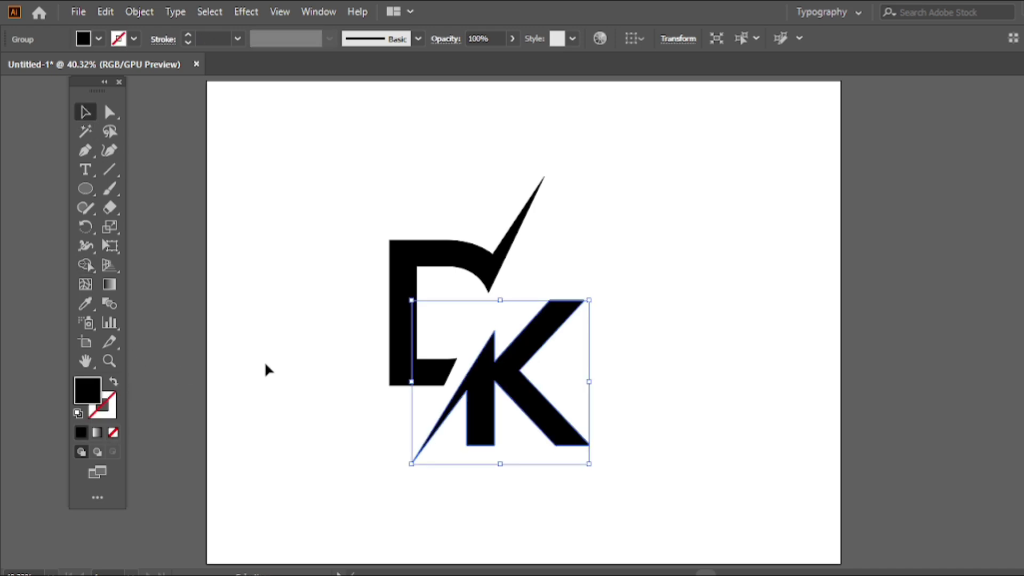
{"action": "left_click", "coordinate": [265, 365]}
Step: Move the K up beside the D and fine-tune the anchor points of its stem tip, slanted edge and lower spike
{"action": "left_click_drag", "start_coordinate": [490, 415], "coordinate": [522, 350]}
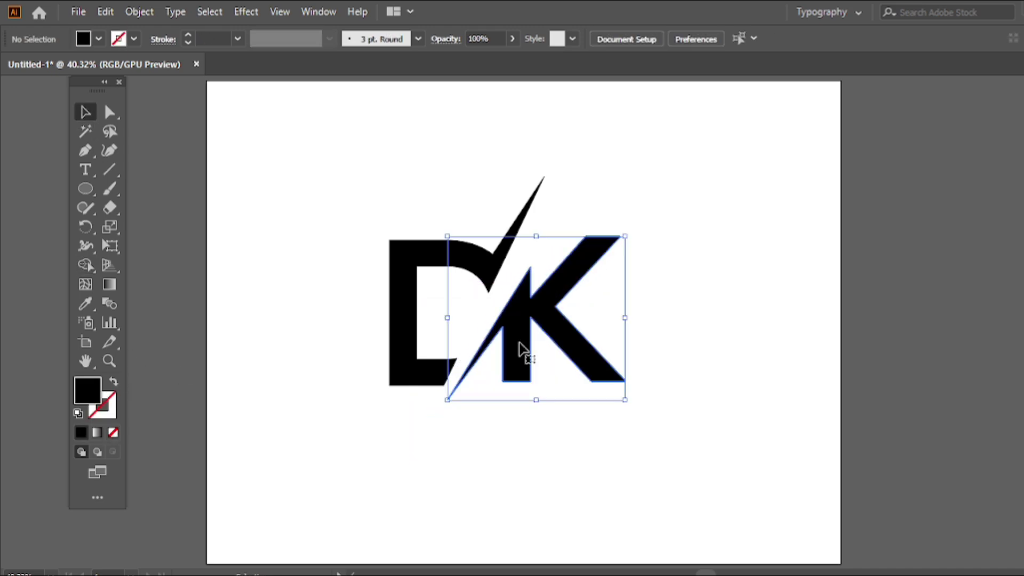
{"action": "key", "text": "a"}
{"action": "left_click_drag", "start_coordinate": [448, 402], "coordinate": [454, 403]}
{"action": "left_click_drag", "start_coordinate": [511, 309], "coordinate": [538, 263]}
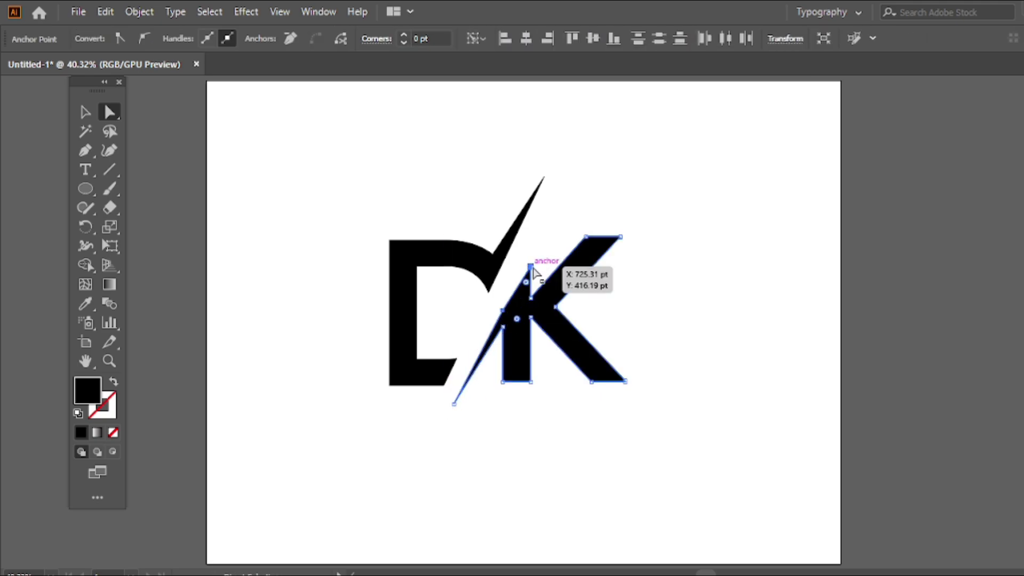
{"action": "left_click", "coordinate": [504, 306]}
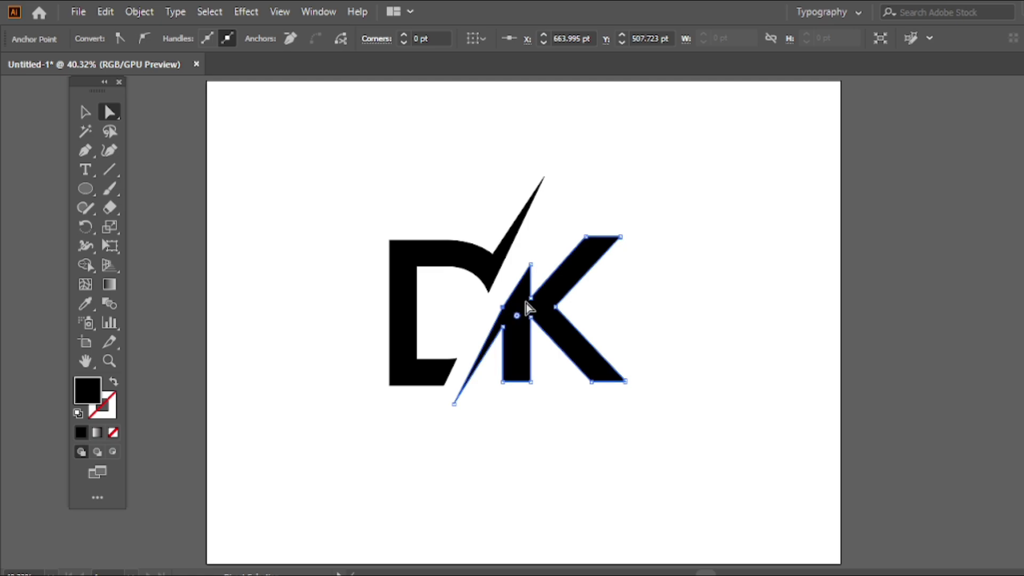
{"action": "key", "text": "Down"}
{"action": "key", "text": "Down"}
{"action": "key", "text": "Down"}
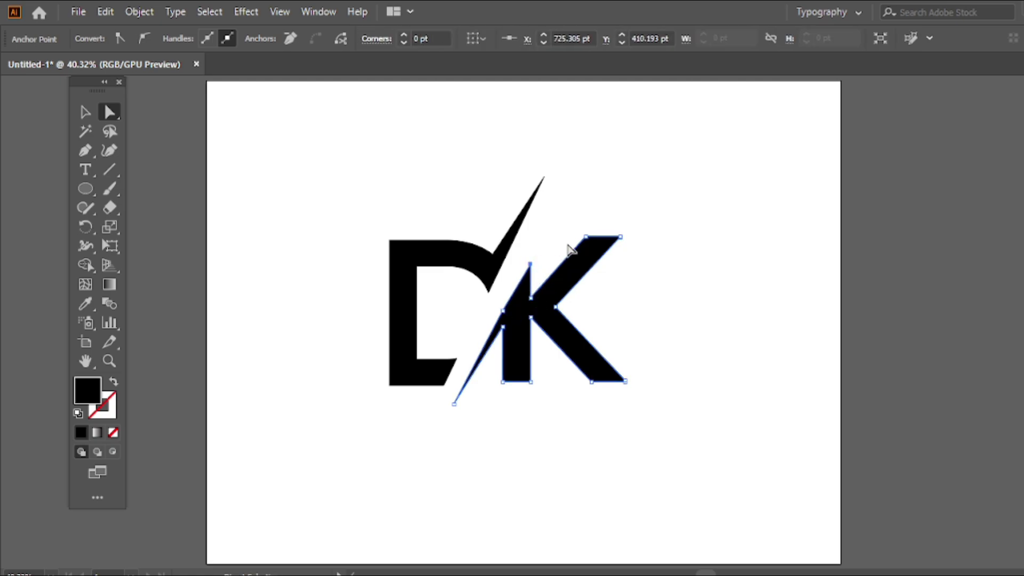
Step: Move the K against the D's diagonal cut and adjust the anchors at its stem tip and slanted edge
{"action": "left_click_drag", "start_coordinate": [542, 317], "coordinate": [530, 304]}
{"action": "left_click", "coordinate": [595, 284]}
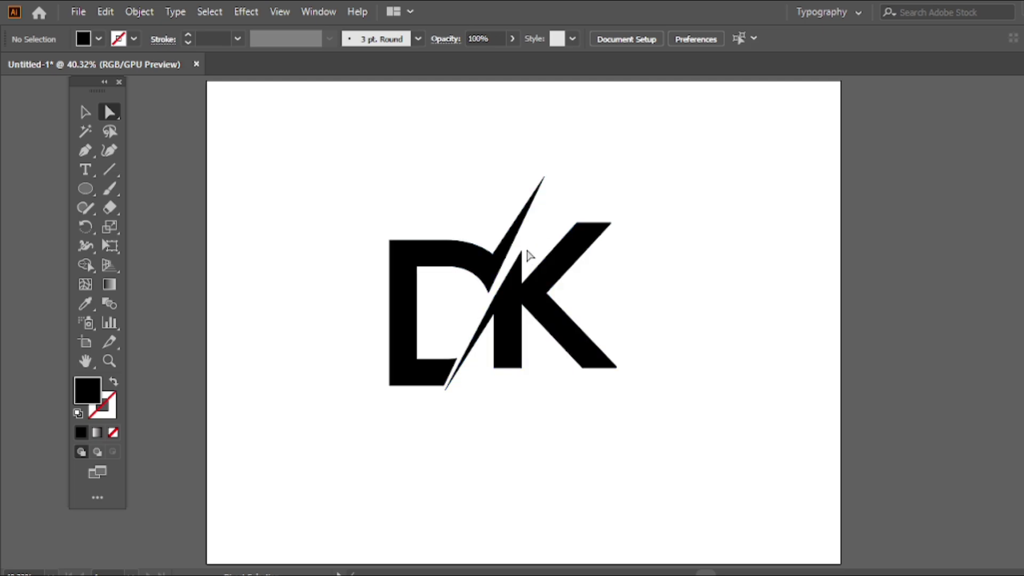
{"action": "left_click_drag", "start_coordinate": [521, 250], "coordinate": [522, 247]}
{"action": "left_click", "coordinate": [551, 224]}
{"action": "left_click", "coordinate": [495, 300]}
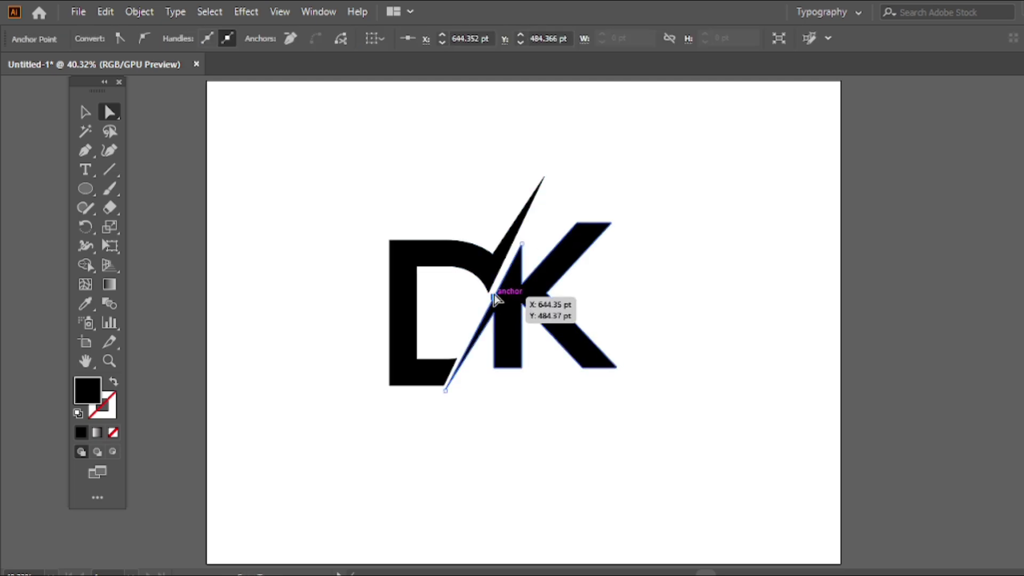
{"action": "scroll", "coordinate": [495, 300], "scroll_direction": "up", "scroll_amount": 5}
{"action": "left_click_drag", "start_coordinate": [496, 304], "coordinate": [480, 297]}
{"action": "left_click", "coordinate": [476, 313]}
{"action": "scroll", "coordinate": [475, 314], "scroll_direction": "down", "scroll_amount": 4}
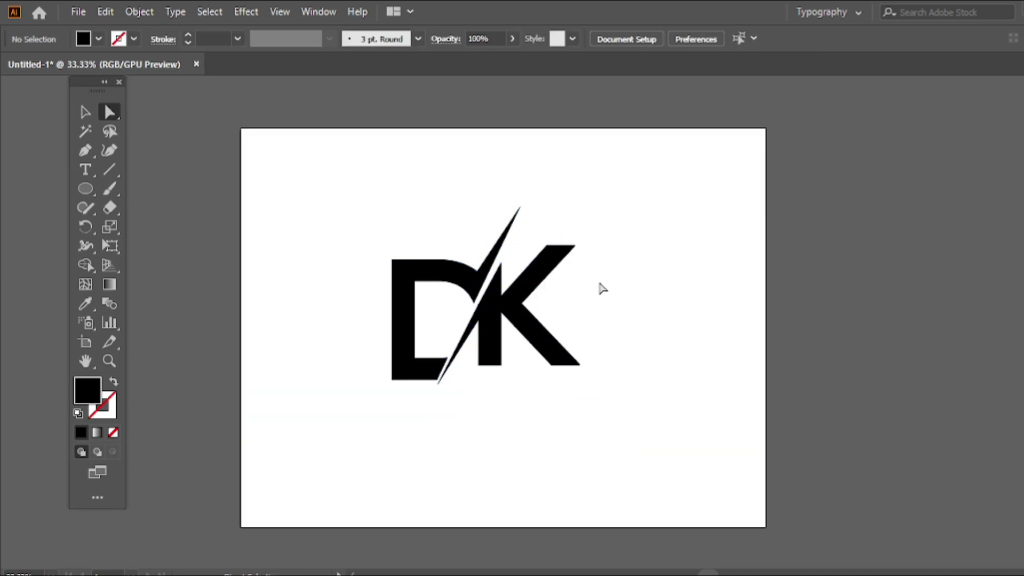
Step: Slide the K down-left along the diagonal gap so it sits slightly lower than the D
{"action": "left_click", "coordinate": [524, 272]}
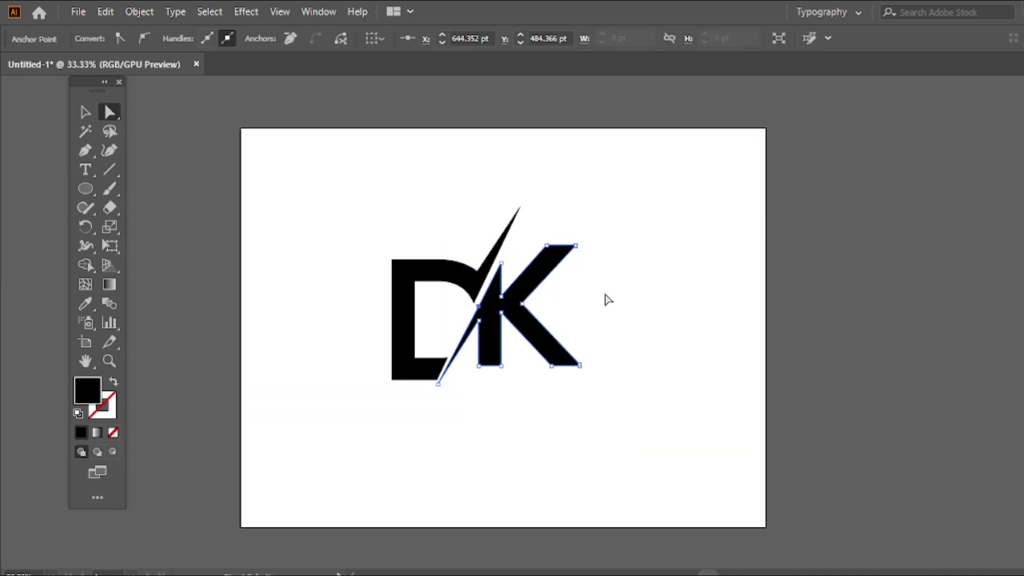
{"action": "left_click", "coordinate": [606, 297]}
{"action": "left_click_drag", "start_coordinate": [512, 323], "coordinate": [526, 357]}
{"action": "left_click", "coordinate": [572, 302]}
{"action": "left_click", "coordinate": [548, 343]}
Step: Lengthen the K's lower spike by moving its tip anchor slightly down and right
{"action": "left_click", "coordinate": [426, 407]}
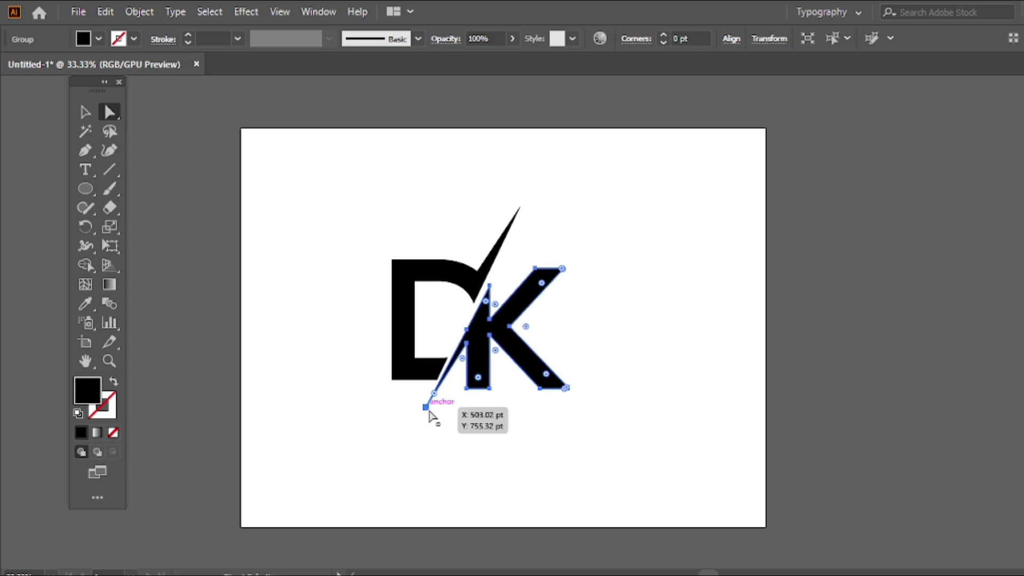
{"action": "left_click", "coordinate": [429, 413]}
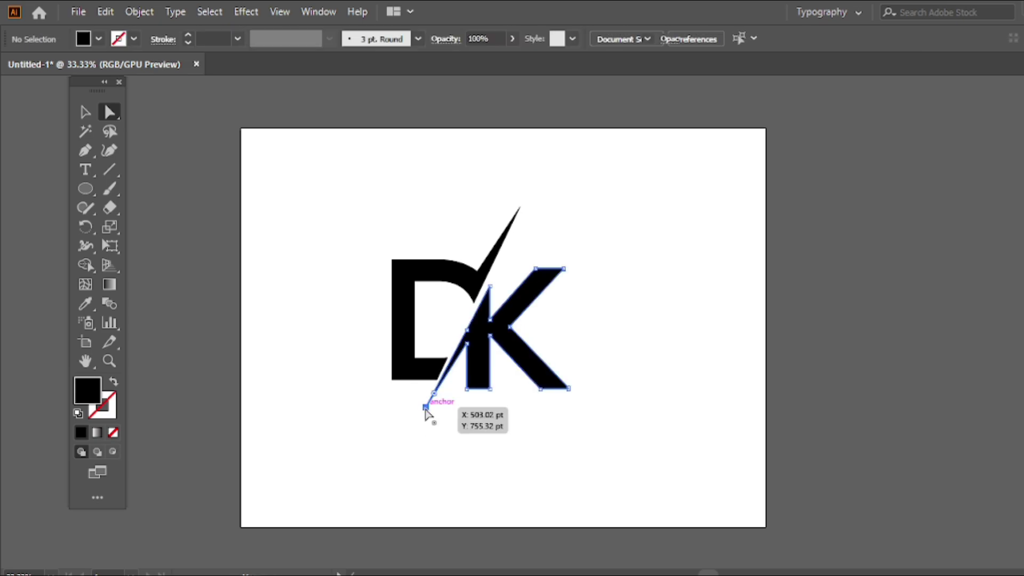
{"action": "left_click_drag", "start_coordinate": [426, 407], "coordinate": [430, 416]}
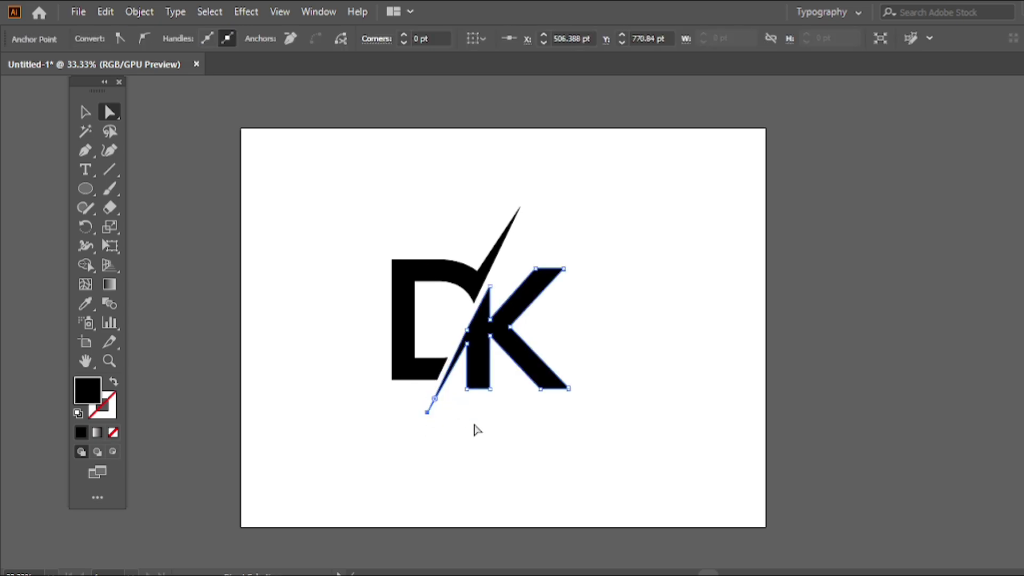
{"action": "left_click", "coordinate": [475, 426]}
Step: Straighten the K's slanted edge by repositioning the anchor where the spike meets the stem
{"action": "scroll", "coordinate": [463, 339], "scroll_direction": "up", "scroll_amount": 3}
{"action": "scroll", "coordinate": [463, 339], "scroll_direction": "up", "scroll_amount": 3}
{"action": "left_click_drag", "start_coordinate": [494, 297], "coordinate": [502, 341]}
{"action": "left_click", "coordinate": [464, 311]}
{"action": "scroll", "coordinate": [514, 307], "scroll_direction": "down", "scroll_amount": 4}
{"action": "left_click", "coordinate": [505, 322]}
{"action": "left_click", "coordinate": [490, 424]}
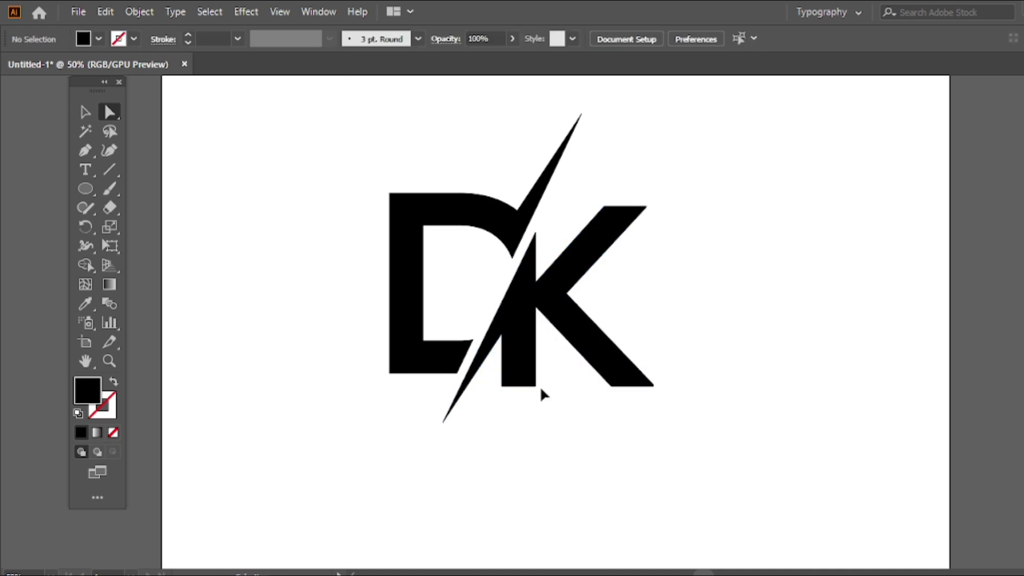
{"action": "scroll", "coordinate": [540, 389], "scroll_direction": "down", "scroll_amount": 1}
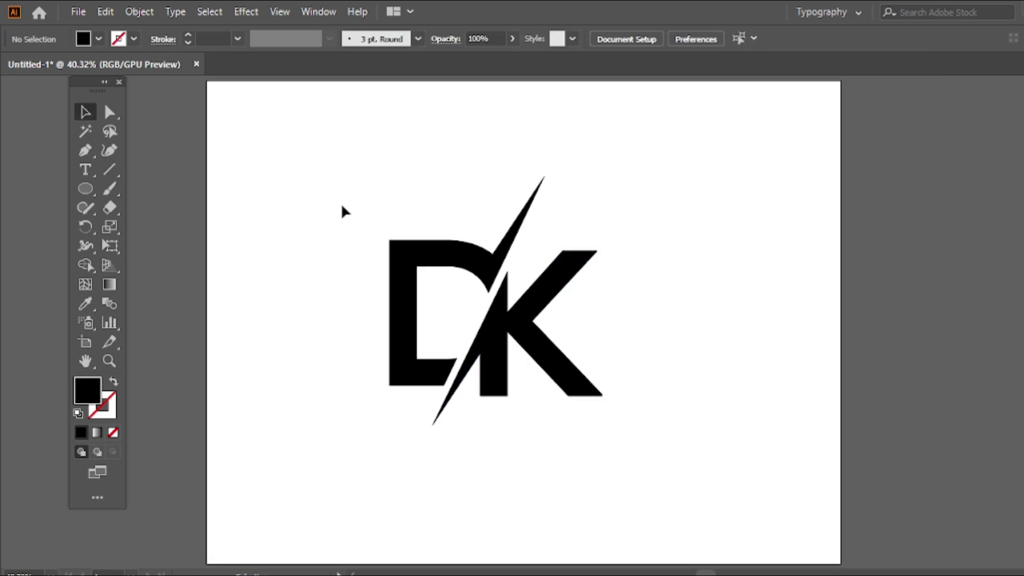
Step: Scale down both letters near the centre of the artboard and group them into one object
{"action": "left_click_drag", "start_coordinate": [502, 335], "coordinate": [535, 363]}
{"action": "left_click_drag", "start_coordinate": [504, 332], "coordinate": [541, 332]}
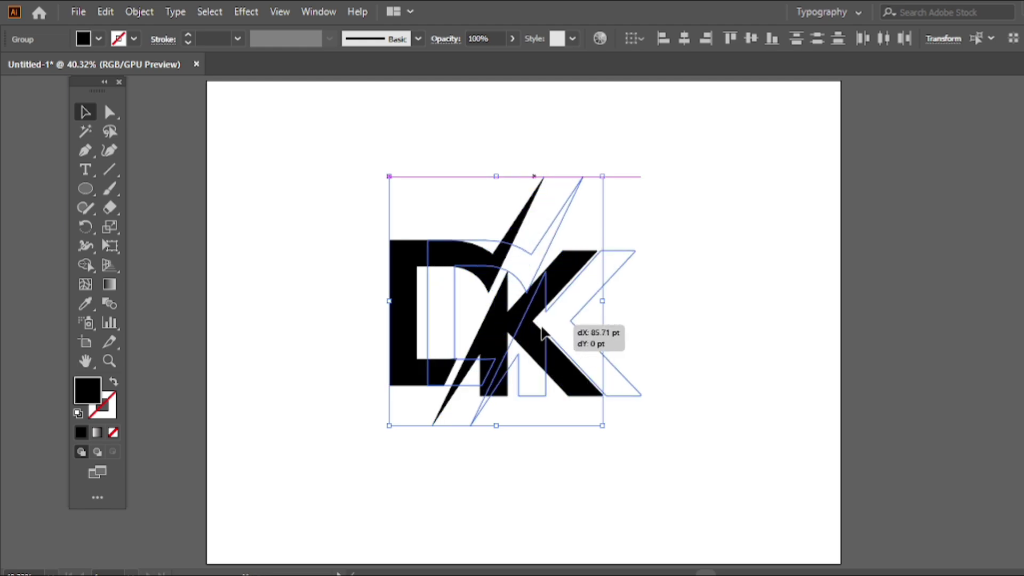
{"action": "left_click_drag", "start_coordinate": [638, 302], "coordinate": [618, 302]}
{"action": "right_click", "coordinate": [469, 169]}
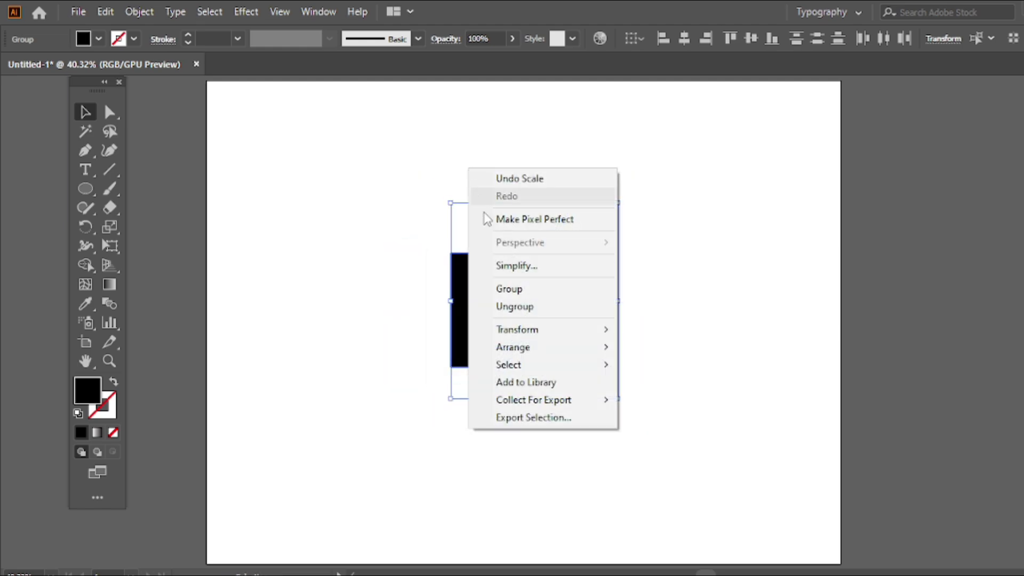
{"action": "left_click", "coordinate": [514, 290]}
{"action": "left_click_drag", "start_coordinate": [530, 279], "coordinate": [535, 274]}
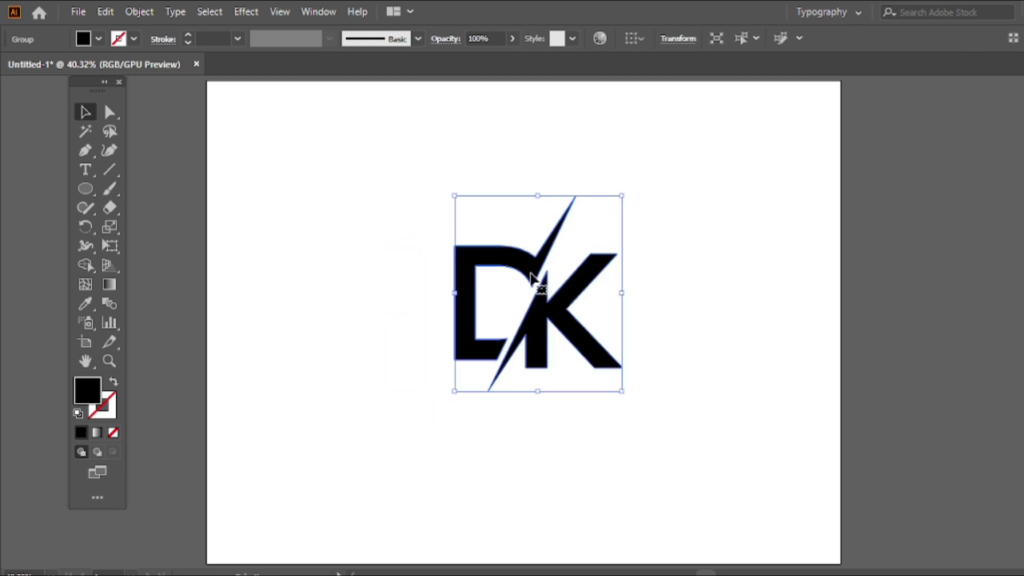
Step: Draw a circle around the DK letters and give it a black stroke with no fill
{"action": "left_click", "coordinate": [266, 233]}
{"action": "left_click_drag", "start_coordinate": [87, 189], "coordinate": [142, 230]}
{"action": "left_click_drag", "start_coordinate": [532, 302], "coordinate": [650, 373]}
{"action": "key", "text": "v"}
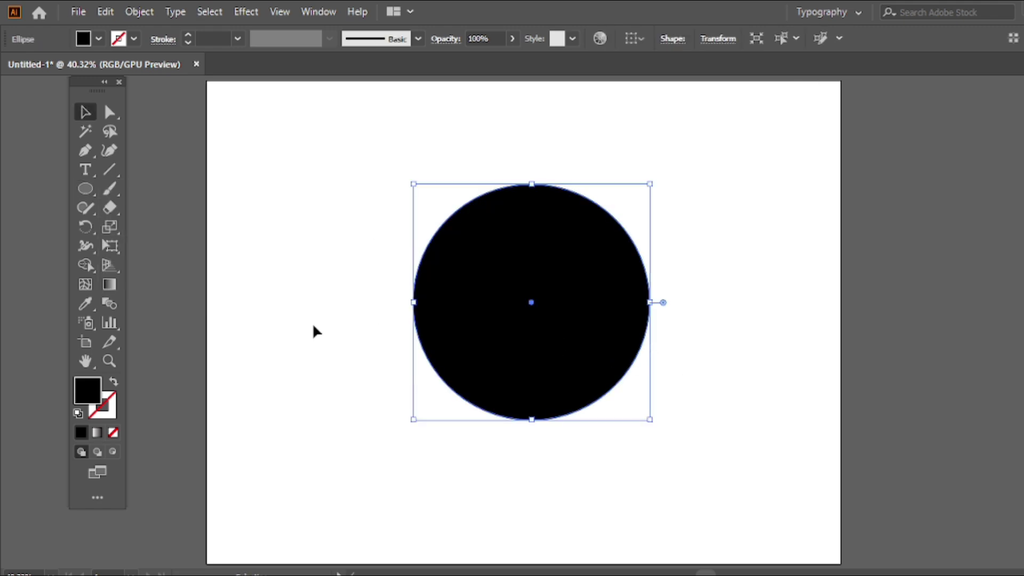
{"action": "key", "text": "shift+x"}
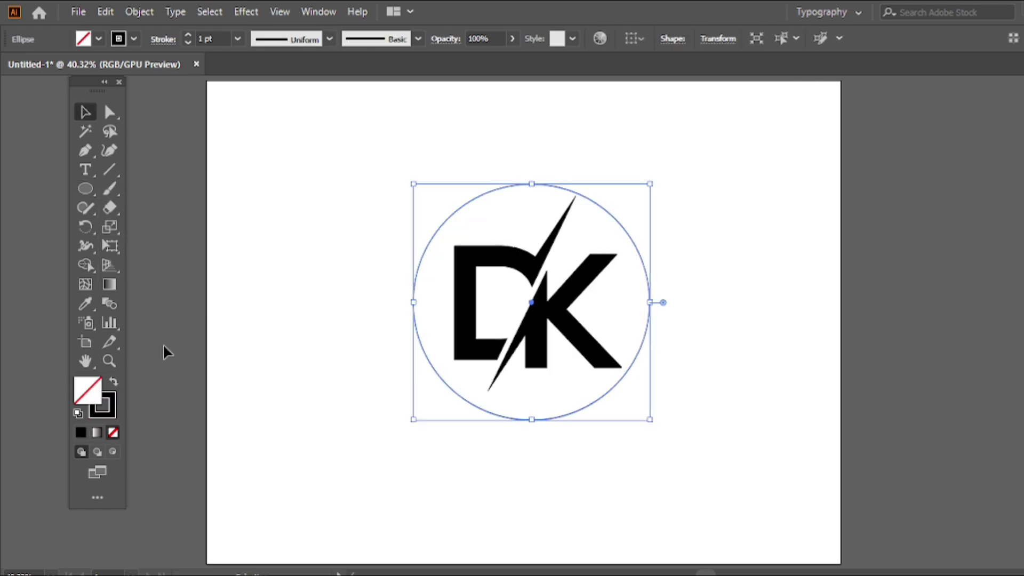
Step: Set the circle's stroke weight to 45 pt
{"action": "left_click", "coordinate": [237, 39]}
{"action": "left_click", "coordinate": [259, 354]}
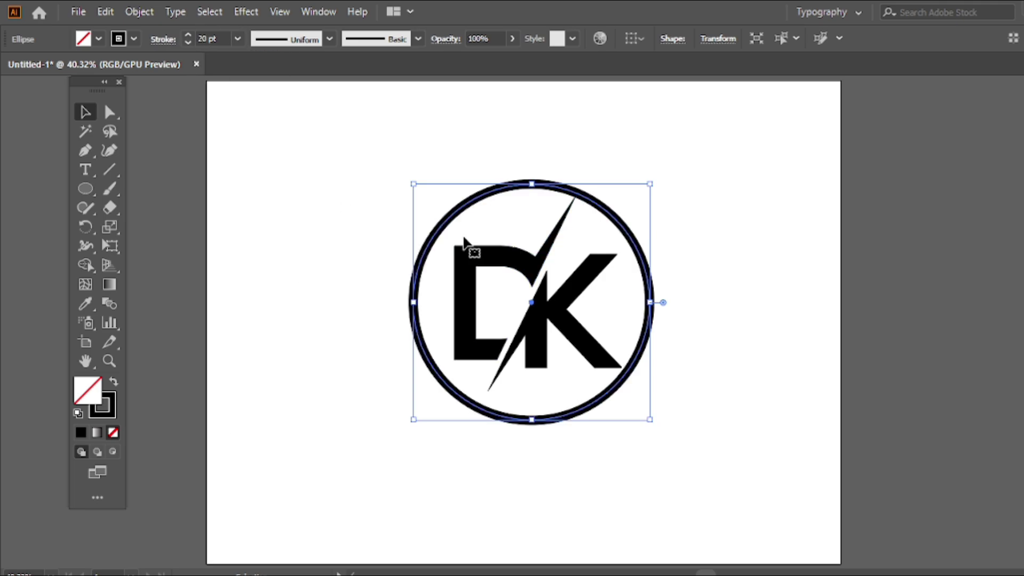
{"action": "left_click", "coordinate": [237, 39]}
{"action": "left_click", "coordinate": [259, 389]}
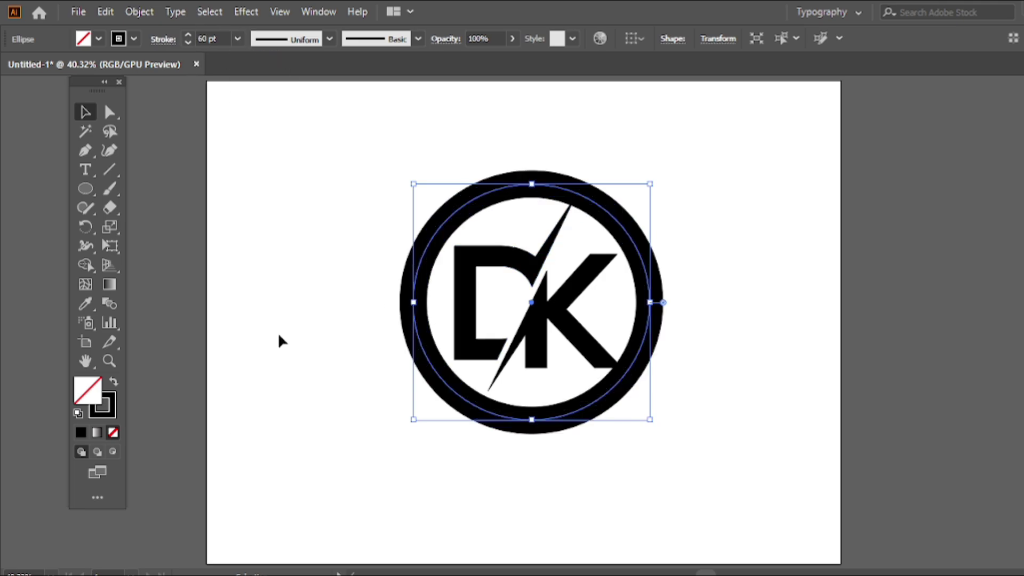
{"action": "left_click", "coordinate": [186, 41]}
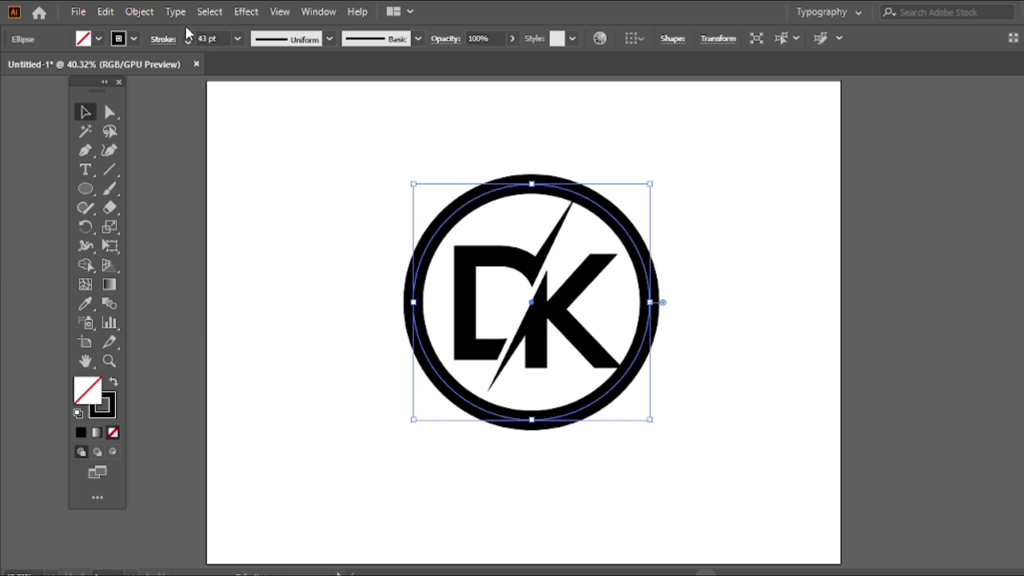
{"action": "left_click", "coordinate": [188, 35]}
{"action": "left_click", "coordinate": [411, 180]}
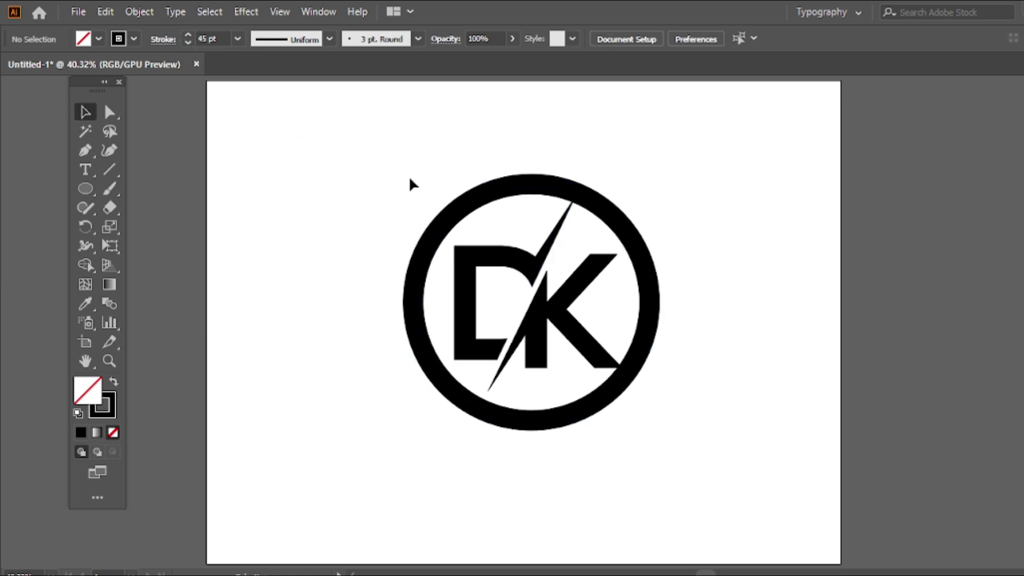
Step: Enlarge the circle slightly from its centre and delete its right anchor point to leave a left half-circle
{"action": "left_click", "coordinate": [441, 228]}
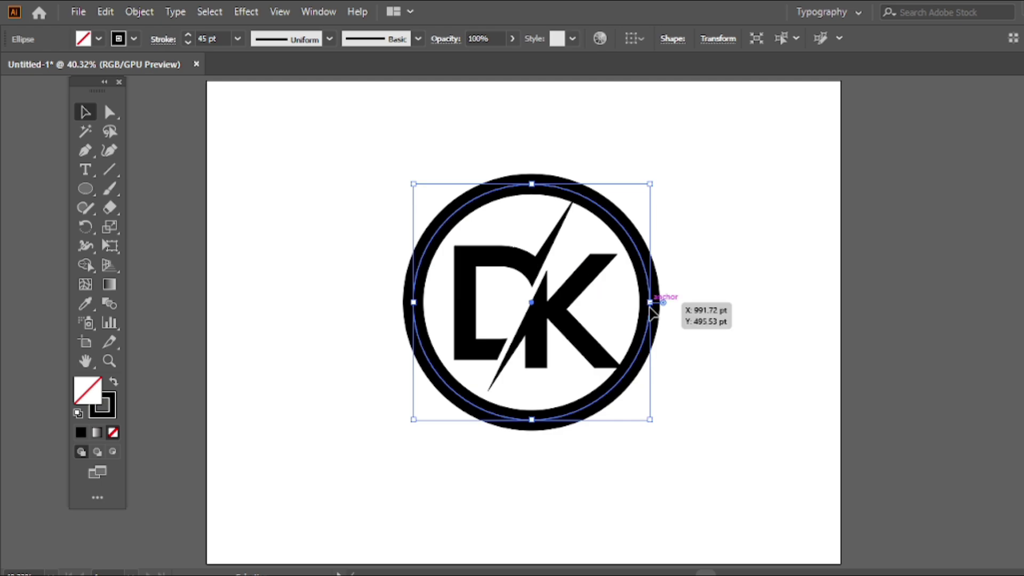
{"action": "left_click_drag", "start_coordinate": [656, 299], "coordinate": [659, 302]}
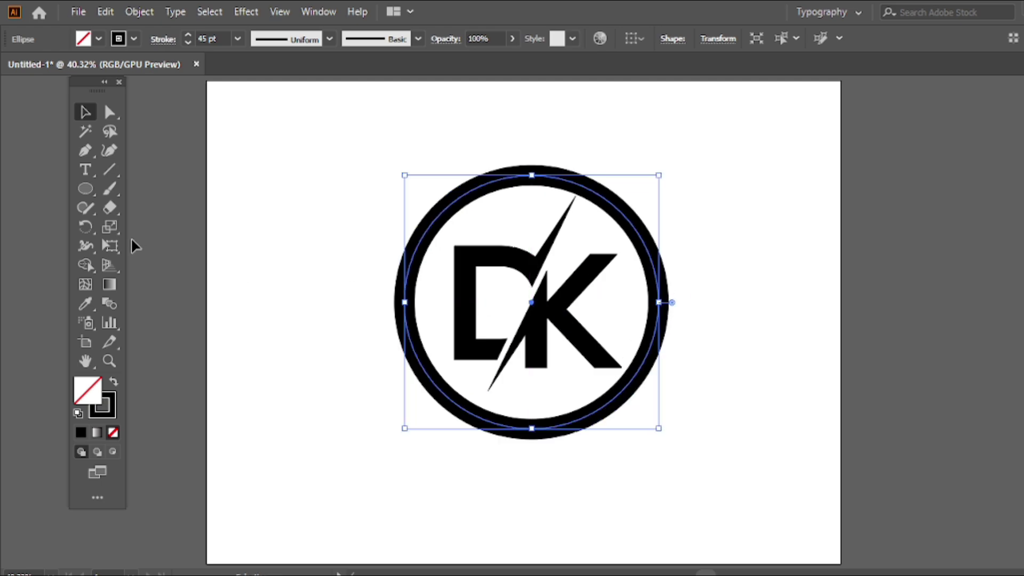
{"action": "left_click_drag", "start_coordinate": [113, 121], "coordinate": [179, 110]}
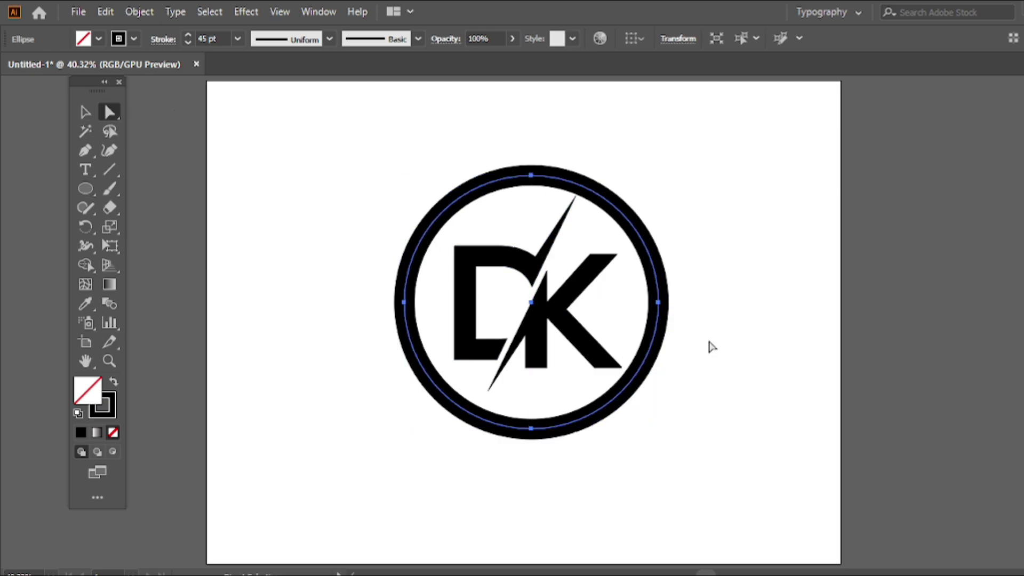
{"action": "left_click", "coordinate": [659, 301]}
{"action": "key", "text": "Delete"}
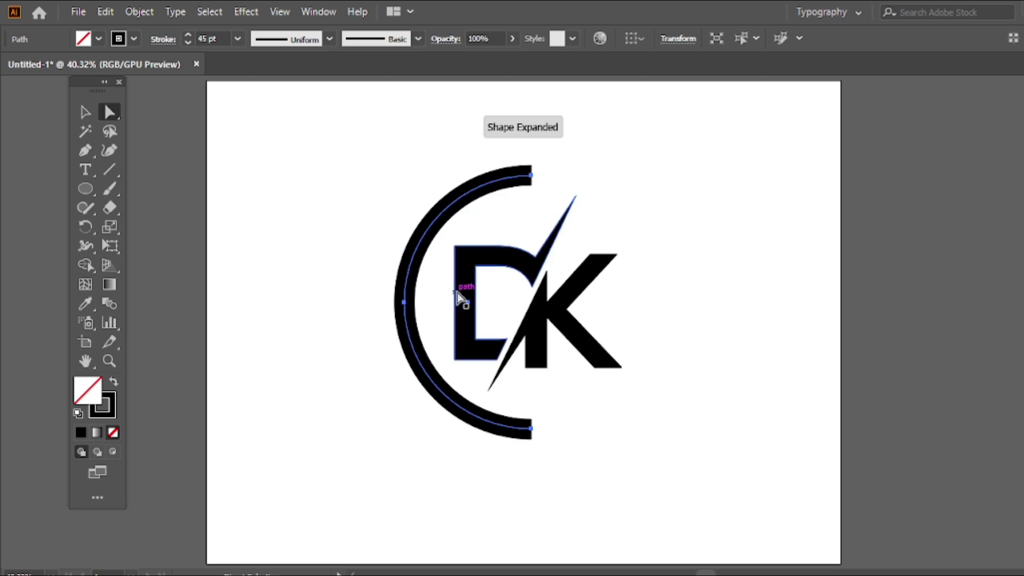
{"action": "key", "text": "v"}
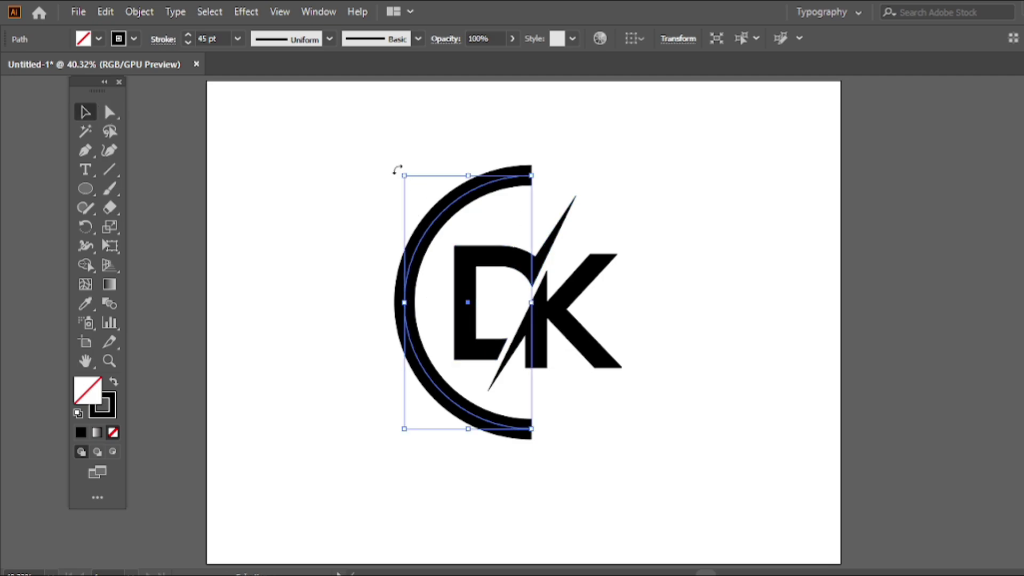
Step: Rotate the half-circle clockwise by about 45° and position it around the upper-left side of the letters
{"action": "left_click_drag", "start_coordinate": [398, 170], "coordinate": [510, 160]}
{"action": "left_click_drag", "start_coordinate": [468, 229], "coordinate": [470, 196]}
{"action": "key", "text": "ctrl+shift+a"}
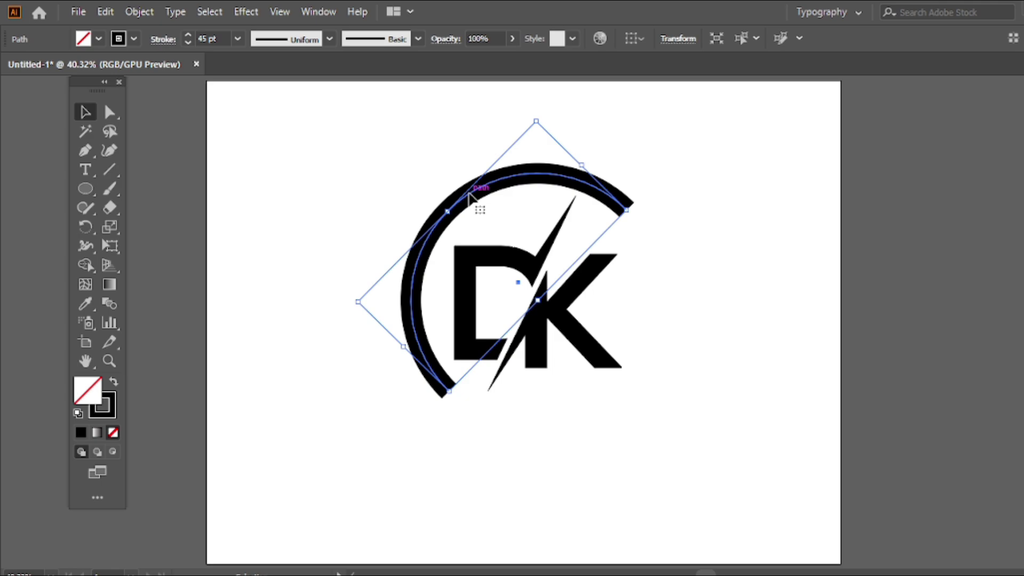
Step: Shift the grouped DK letters slightly to the right inside the arc
{"action": "left_click", "coordinate": [561, 305]}
{"action": "key", "text": "ctrl+shift+a"}
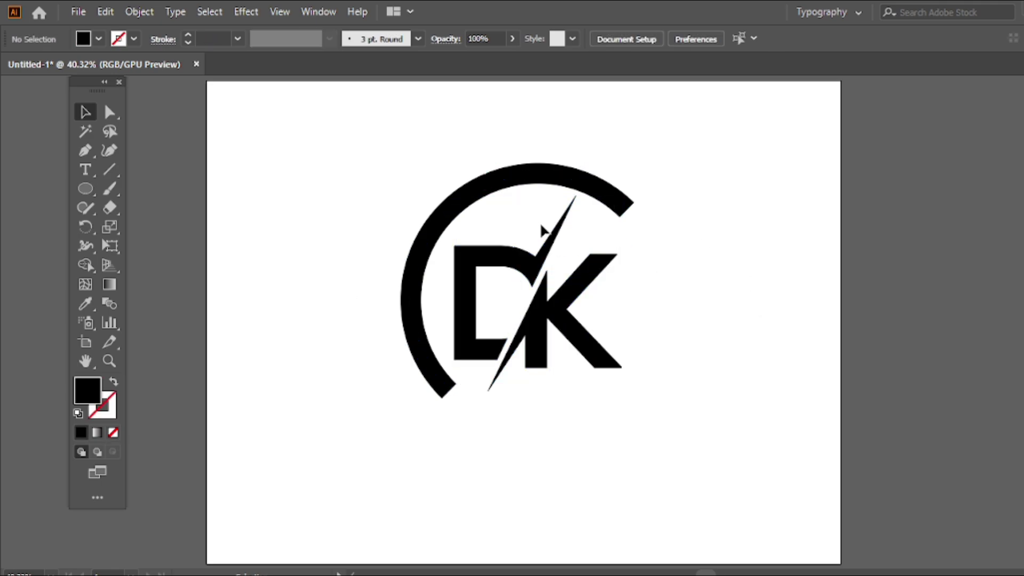
{"action": "left_click", "coordinate": [523, 276]}
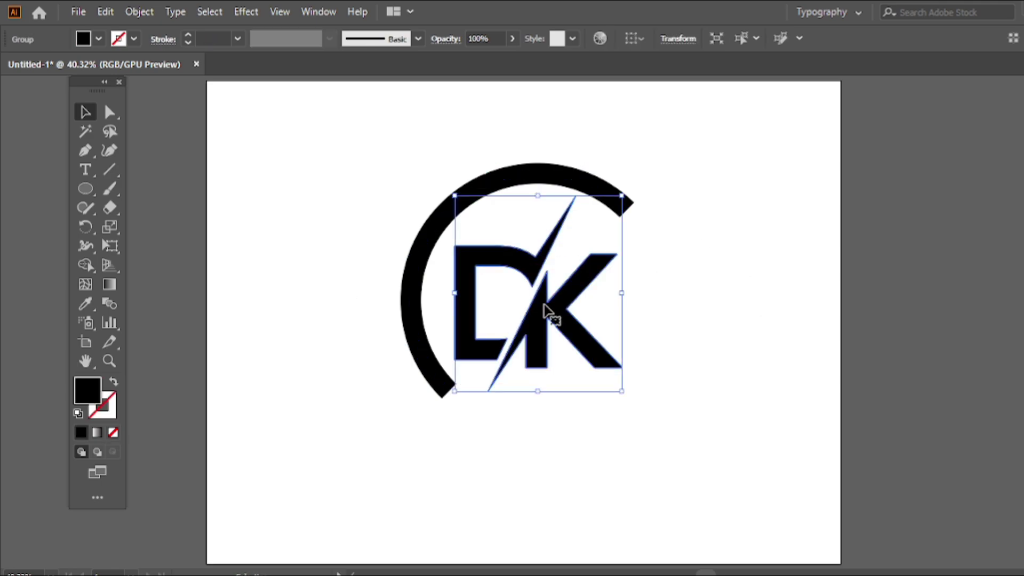
{"action": "left_click_drag", "start_coordinate": [550, 305], "coordinate": [552, 304]}
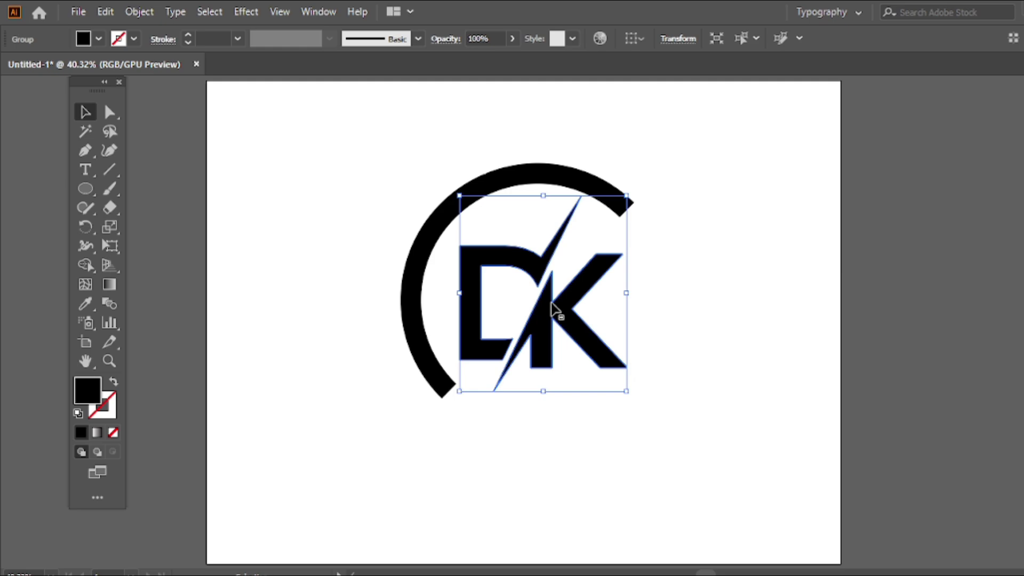
{"action": "left_click", "coordinate": [352, 283]}
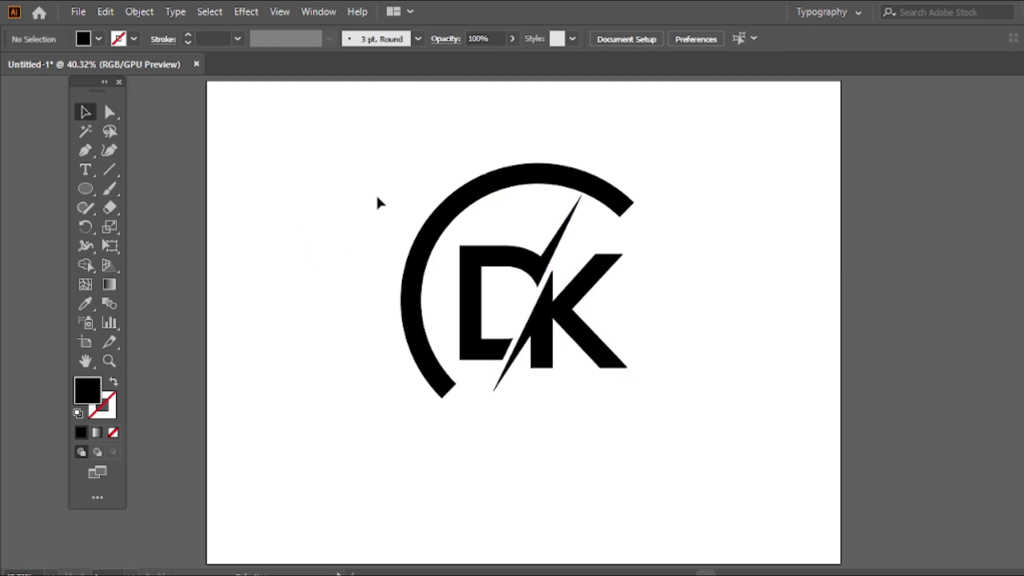
Step: Draw a second unfilled circle with the arc's 45 pt stroke around the letters and offset it slightly downward
{"action": "left_click", "coordinate": [448, 221]}
{"action": "left_click", "coordinate": [315, 203]}
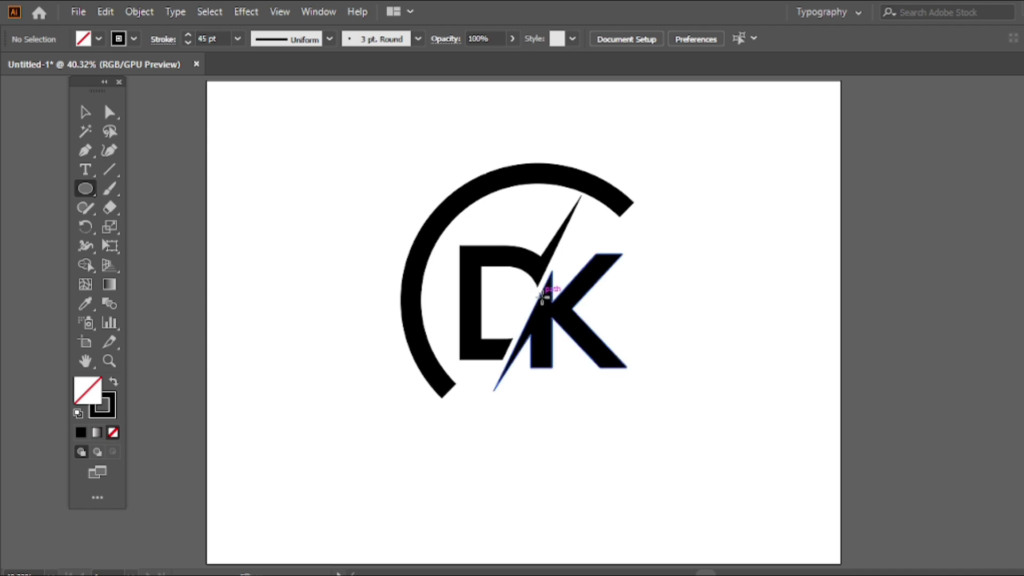
{"action": "left_click_drag", "start_coordinate": [539, 298], "coordinate": [666, 406]}
{"action": "key", "text": "v"}
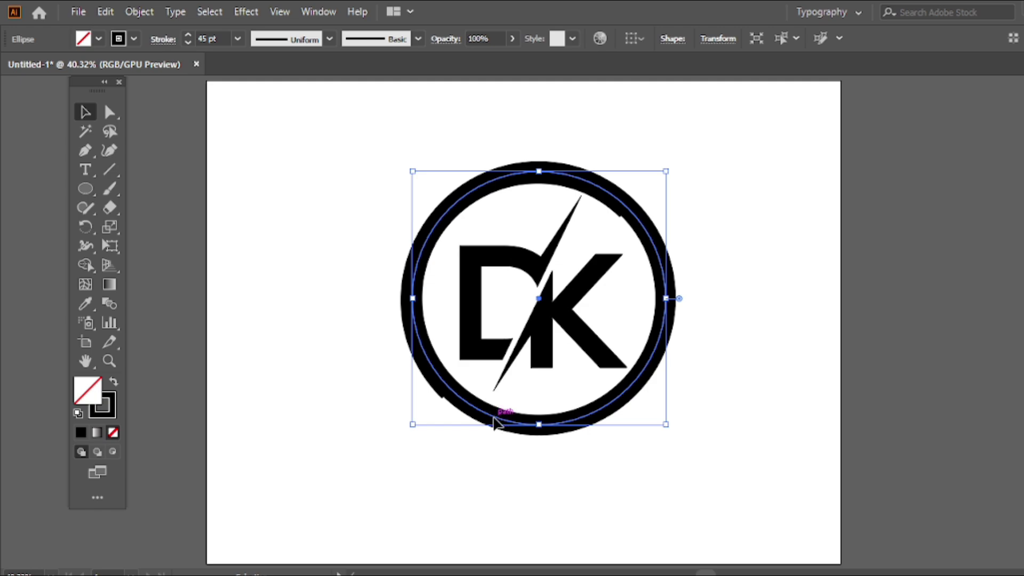
{"action": "left_click_drag", "start_coordinate": [495, 424], "coordinate": [495, 430]}
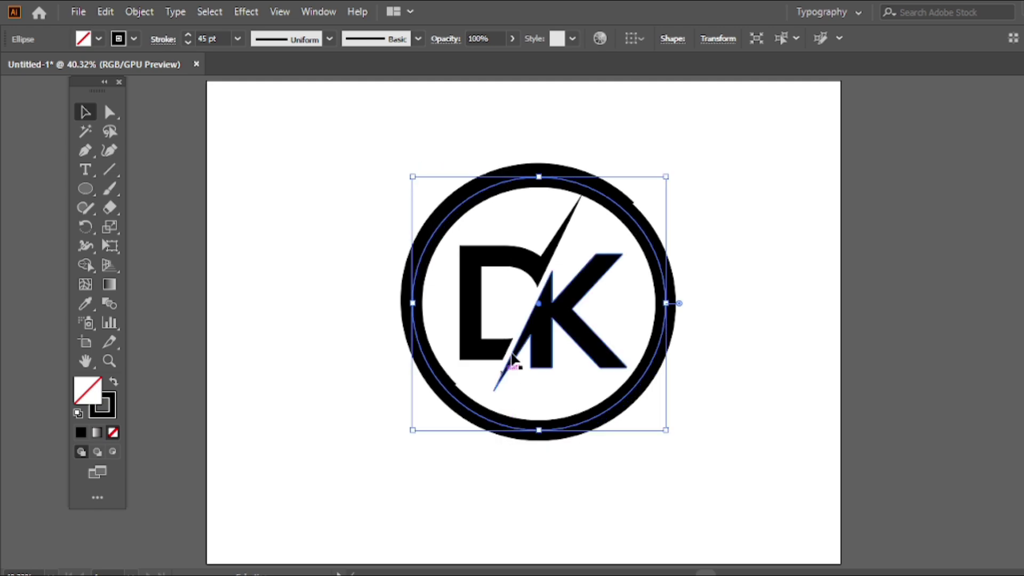
Step: Turn the second circle into path text reading LOGO DESIGN and slide the text into the arc's open lower-right gap
{"action": "left_click", "coordinate": [85, 174]}
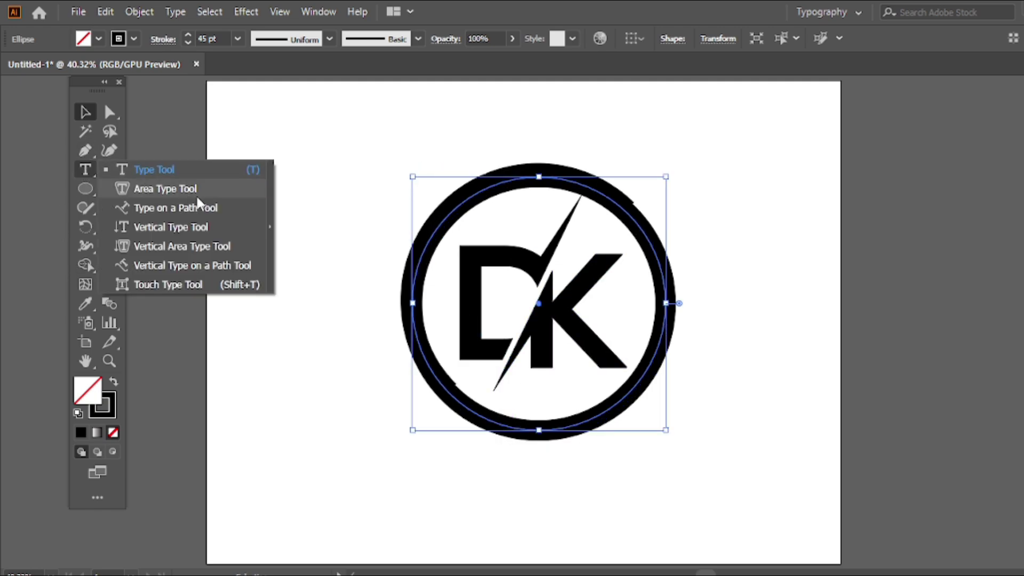
{"action": "left_click", "coordinate": [155, 211]}
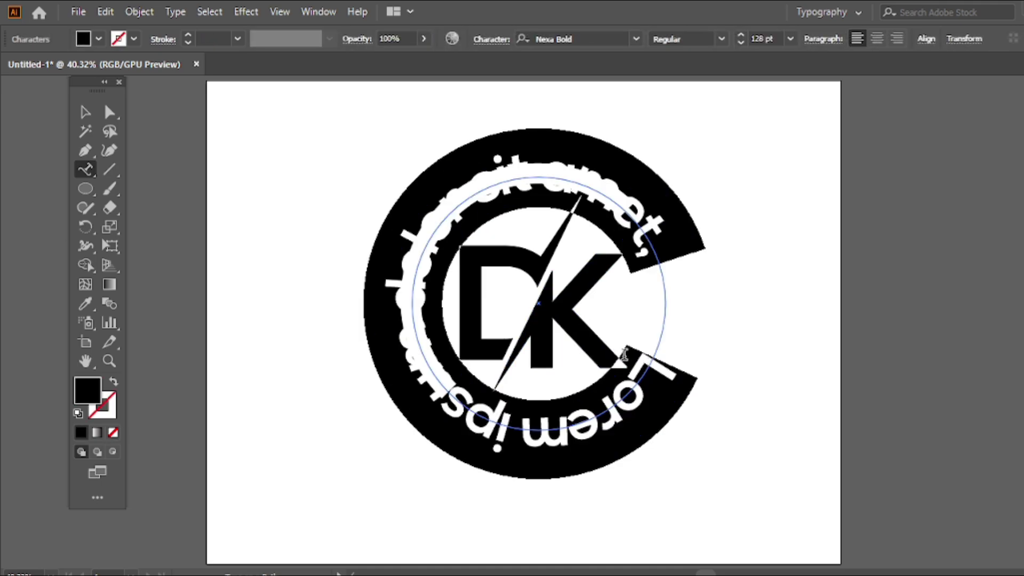
{"action": "type", "text": "LOGO DE"}
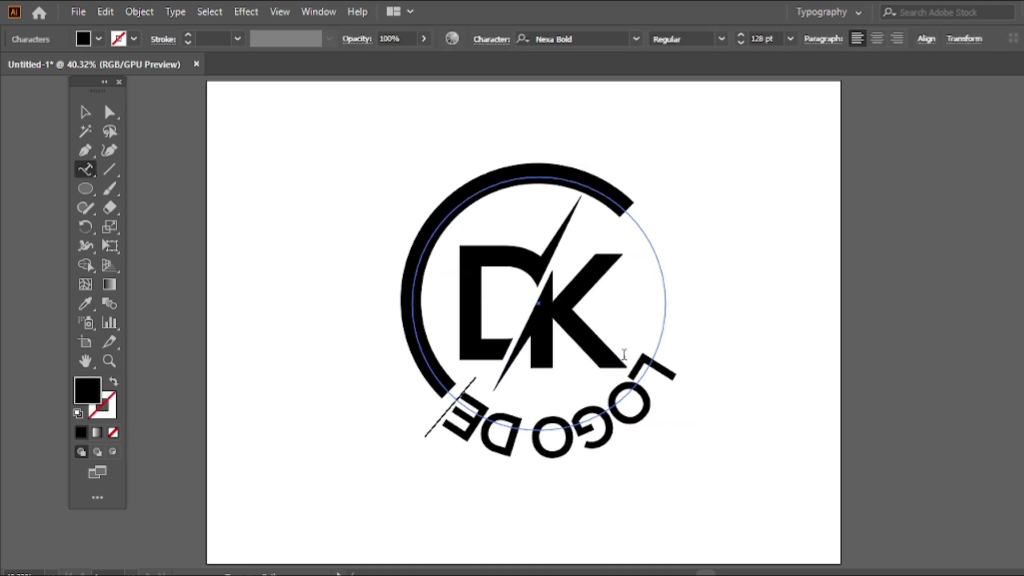
{"action": "type", "text": "SIGN"}
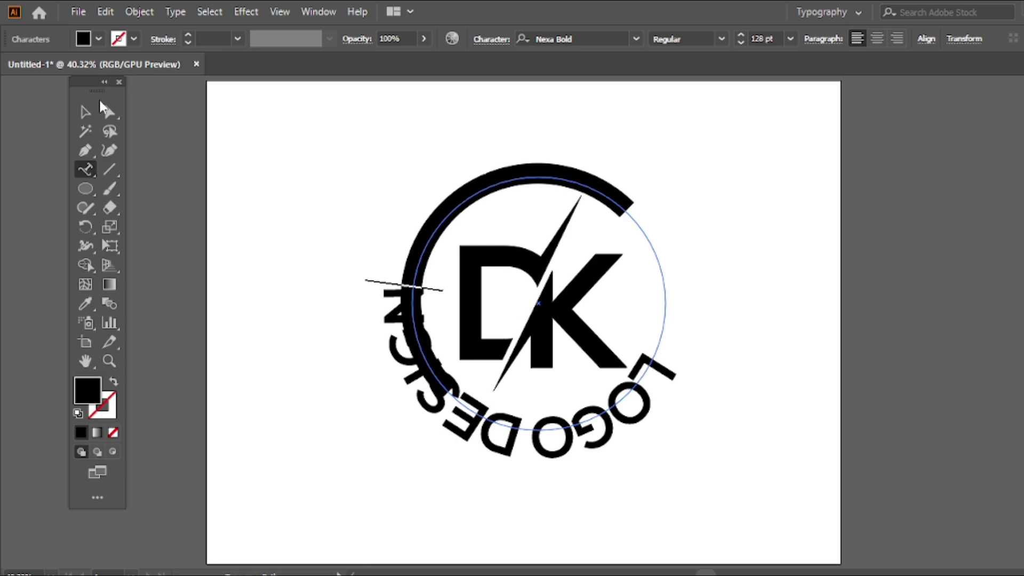
{"action": "left_click", "coordinate": [85, 111]}
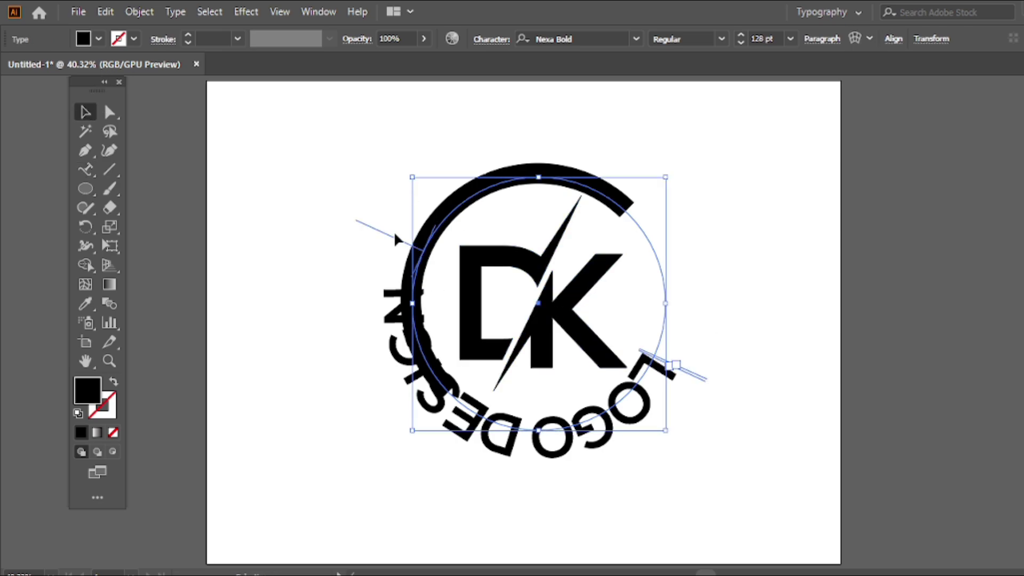
{"action": "left_click_drag", "start_coordinate": [389, 235], "coordinate": [440, 399]}
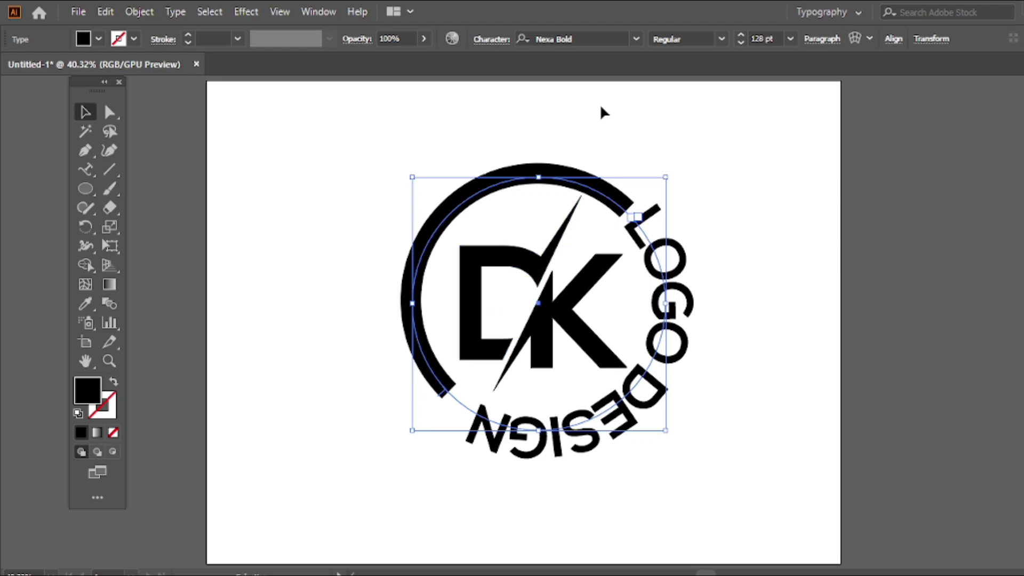
Step: Set the curved text's tracking to 100 and its font size to 102 pt
{"action": "left_click", "coordinate": [491, 39]}
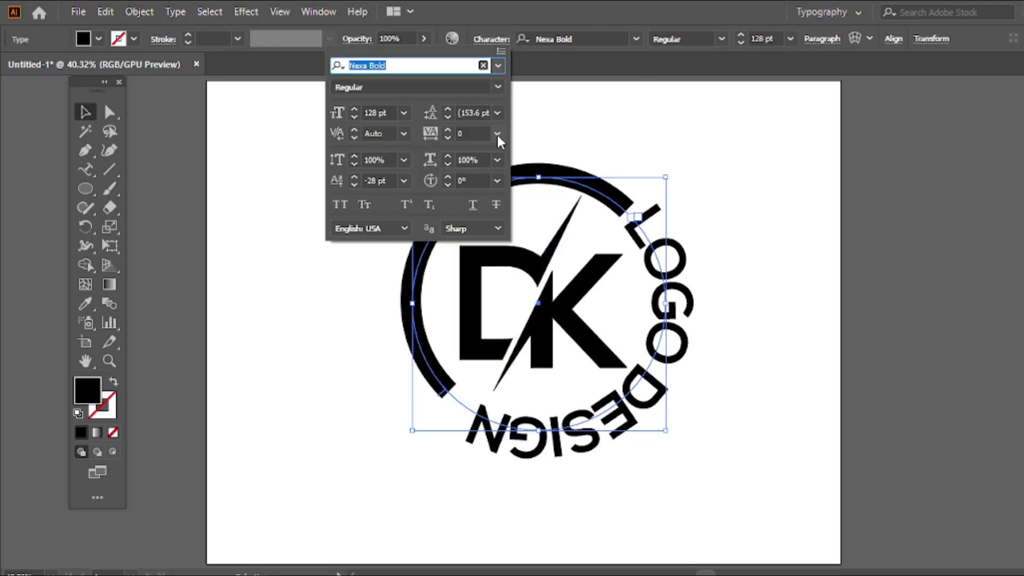
{"action": "left_click", "coordinate": [497, 135]}
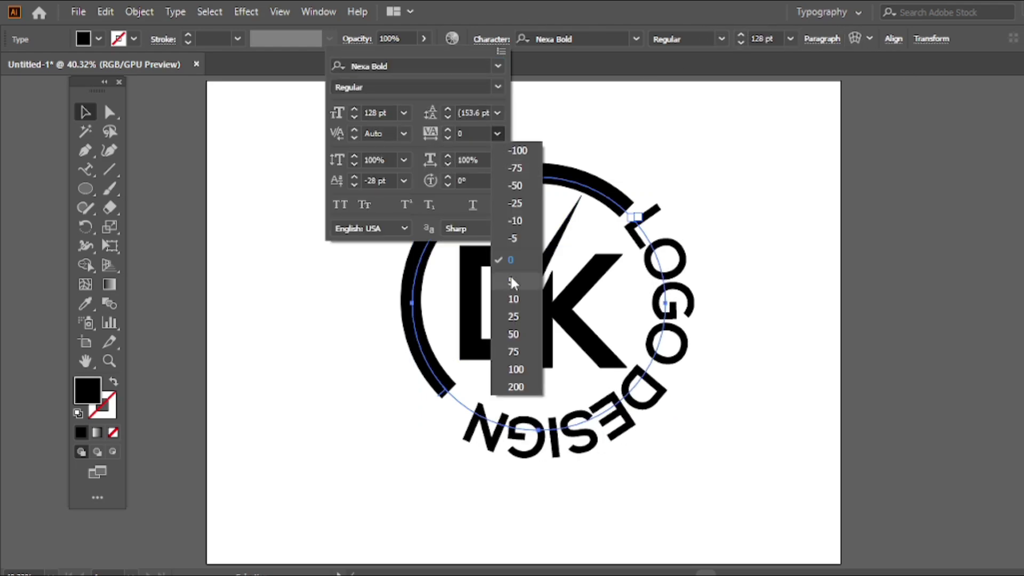
{"action": "left_click", "coordinate": [515, 371]}
{"action": "left_click", "coordinate": [737, 44]}
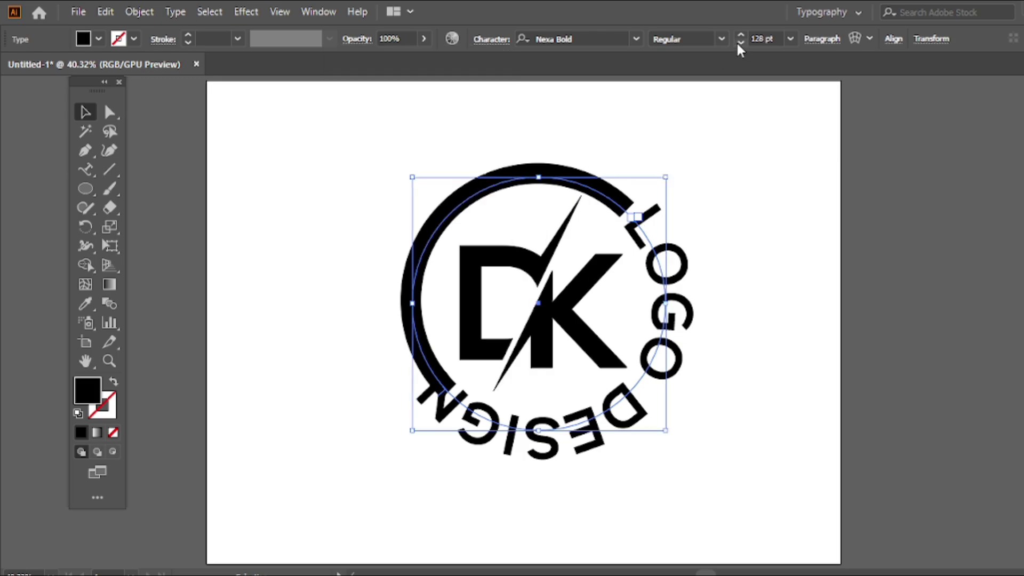
{"action": "left_click", "coordinate": [740, 43]}
{"action": "left_click", "coordinate": [740, 43]}
{"action": "left_click", "coordinate": [741, 43]}
{"action": "left_click", "coordinate": [740, 43]}
{"action": "left_click", "coordinate": [741, 43]}
{"action": "left_click", "coordinate": [741, 43]}
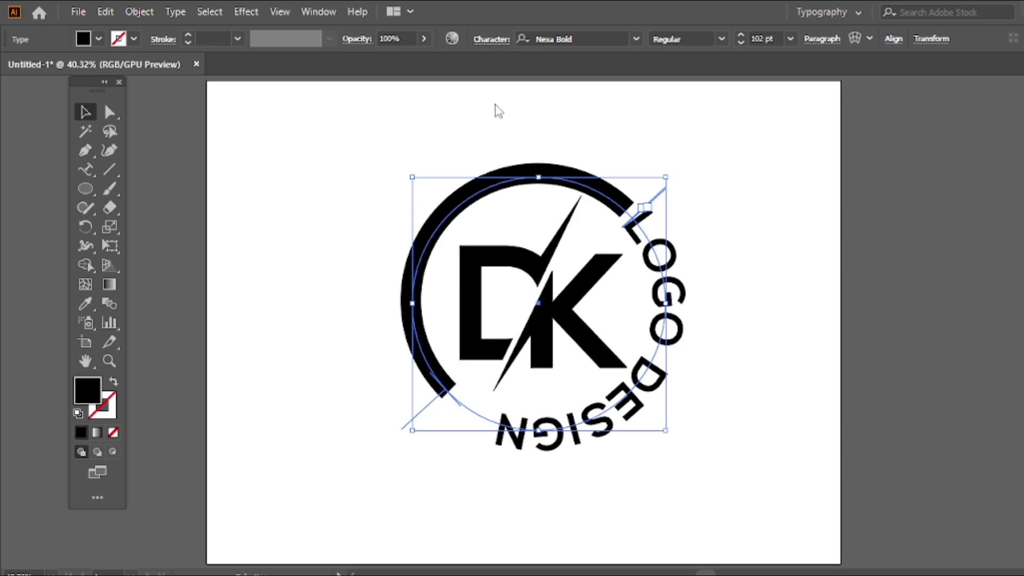
Step: Set the curved text's tracking to 200 and lower its baseline shift by a few points
{"action": "left_click", "coordinate": [492, 39]}
{"action": "left_click", "coordinate": [497, 134]}
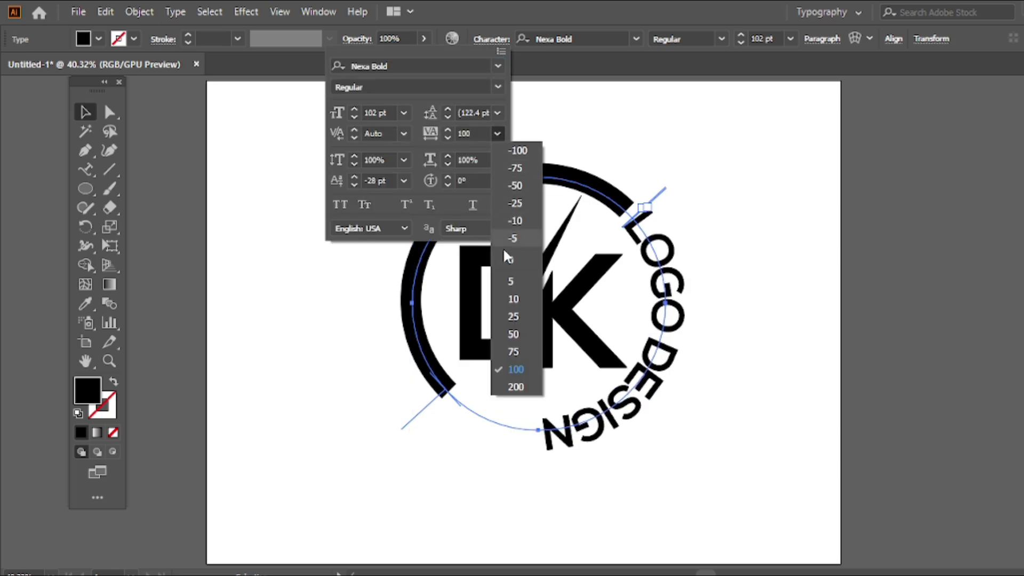
{"action": "left_click", "coordinate": [511, 388]}
{"action": "left_click", "coordinate": [465, 356]}
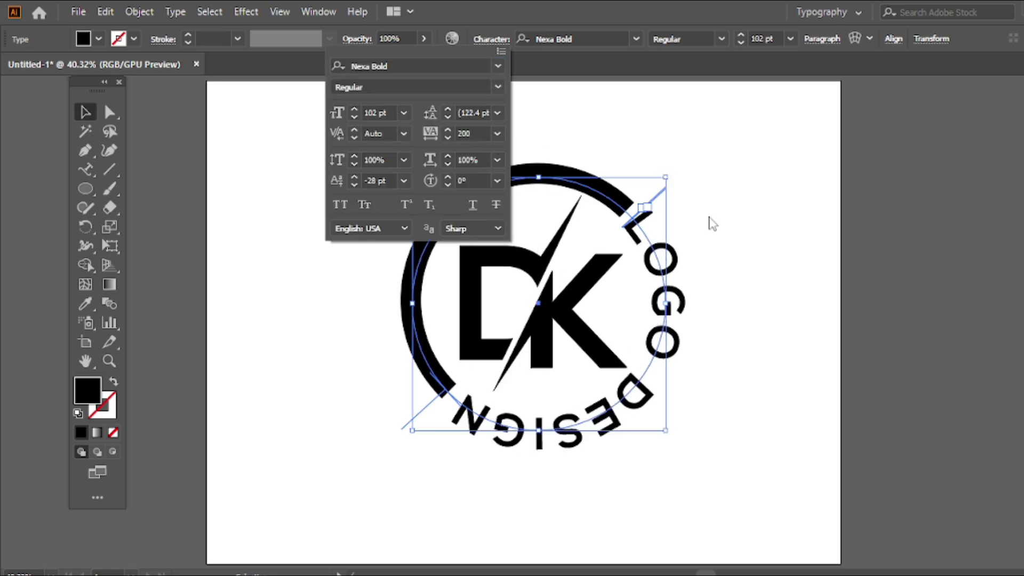
{"action": "left_click", "coordinate": [354, 178]}
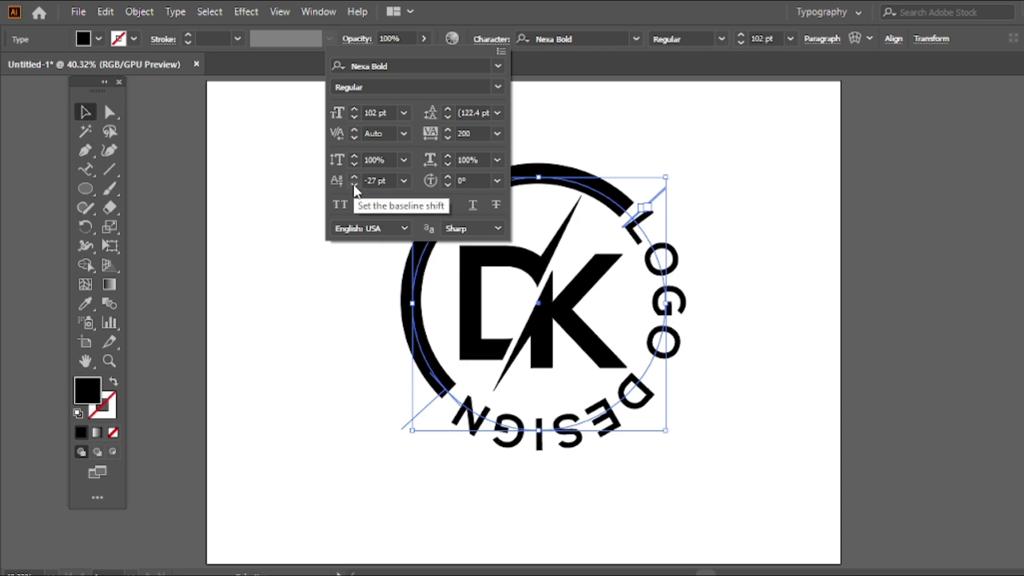
{"action": "left_click", "coordinate": [354, 184]}
{"action": "left_click", "coordinate": [354, 184]}
{"action": "left_click", "coordinate": [353, 184]}
{"action": "left_click", "coordinate": [353, 184]}
{"action": "left_click", "coordinate": [729, 202]}
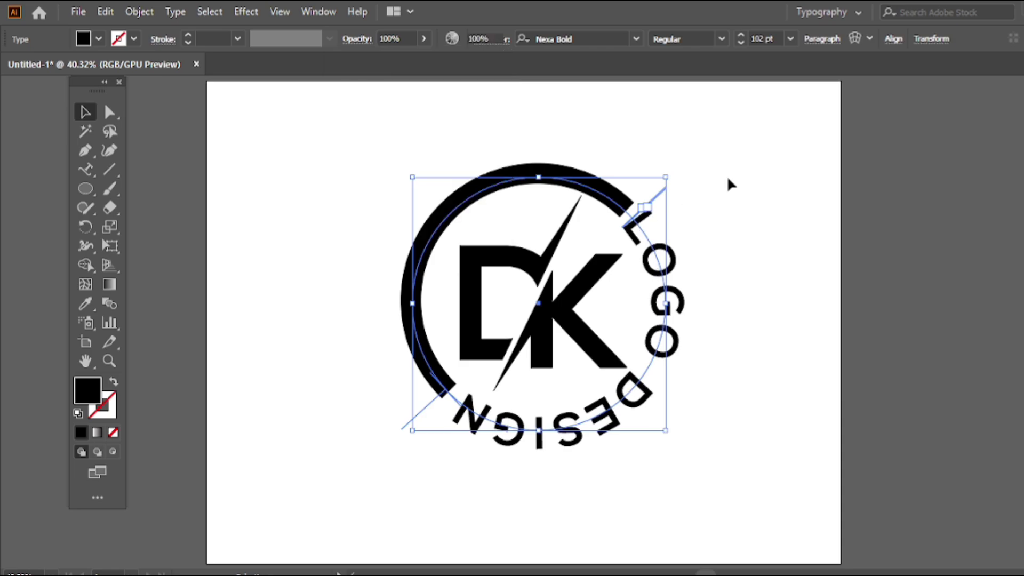
Step: Group the arc with the curved text and horizontally centre-align that group with the DK letters
{"action": "left_click_drag", "start_coordinate": [666, 160], "coordinate": [601, 238]}
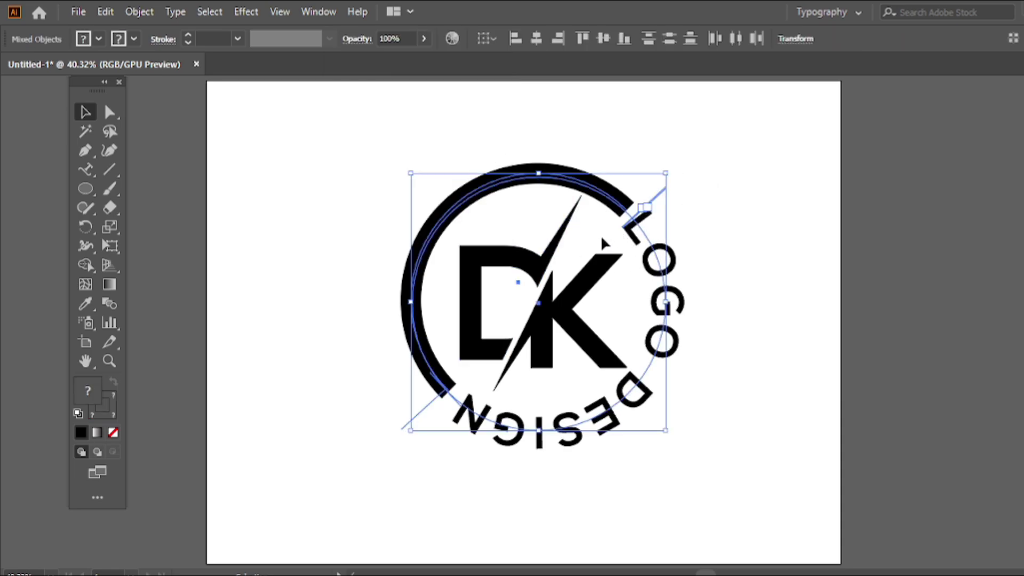
{"action": "right_click", "coordinate": [424, 126]}
{"action": "left_click", "coordinate": [480, 243]}
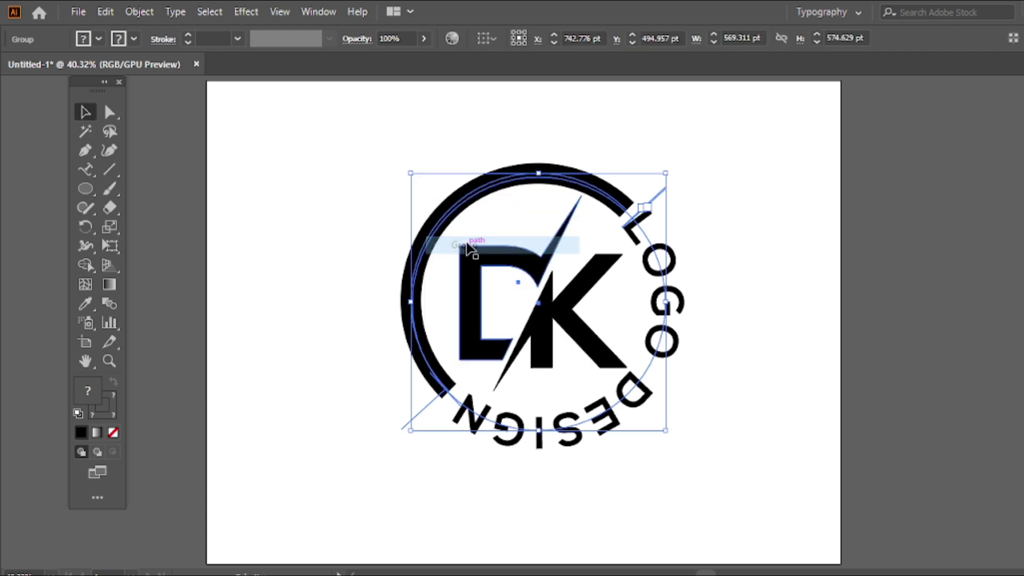
{"action": "left_click", "coordinate": [549, 277]}
{"action": "left_click", "coordinate": [604, 187], "text": "shift"}
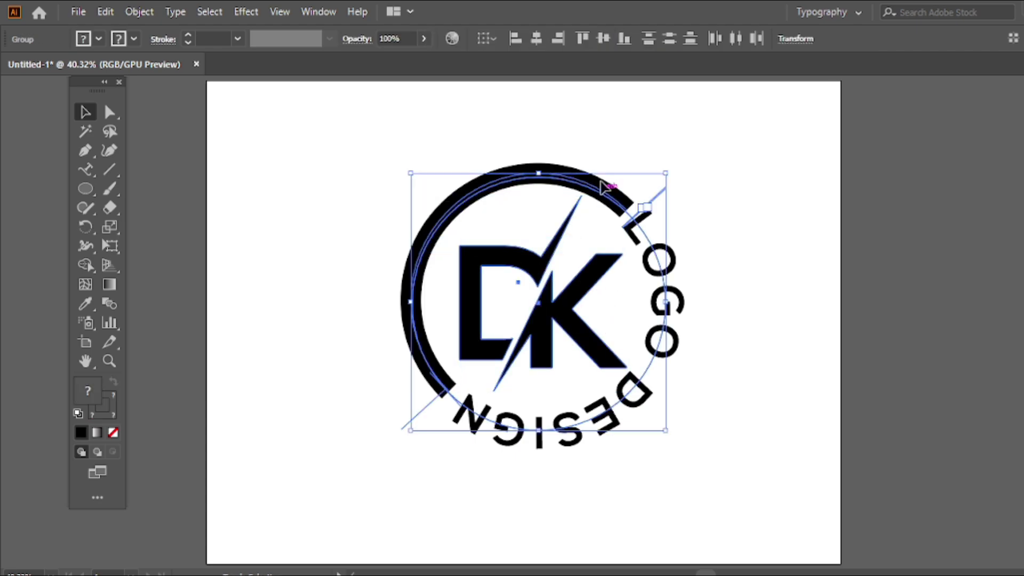
{"action": "left_click", "coordinate": [537, 38]}
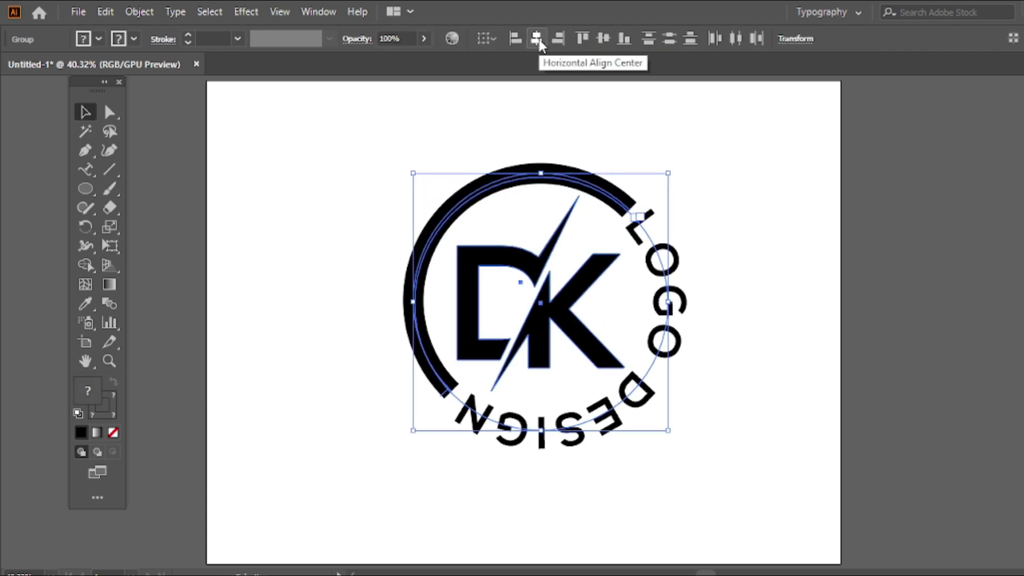
Step: Scale the whole logo up slightly from its centre, and enlarge the arc-and-text group further around the letters
{"action": "left_click_drag", "start_coordinate": [668, 302], "coordinate": [675, 303]}
{"action": "left_click", "coordinate": [699, 248]}
{"action": "left_click", "coordinate": [670, 266]}
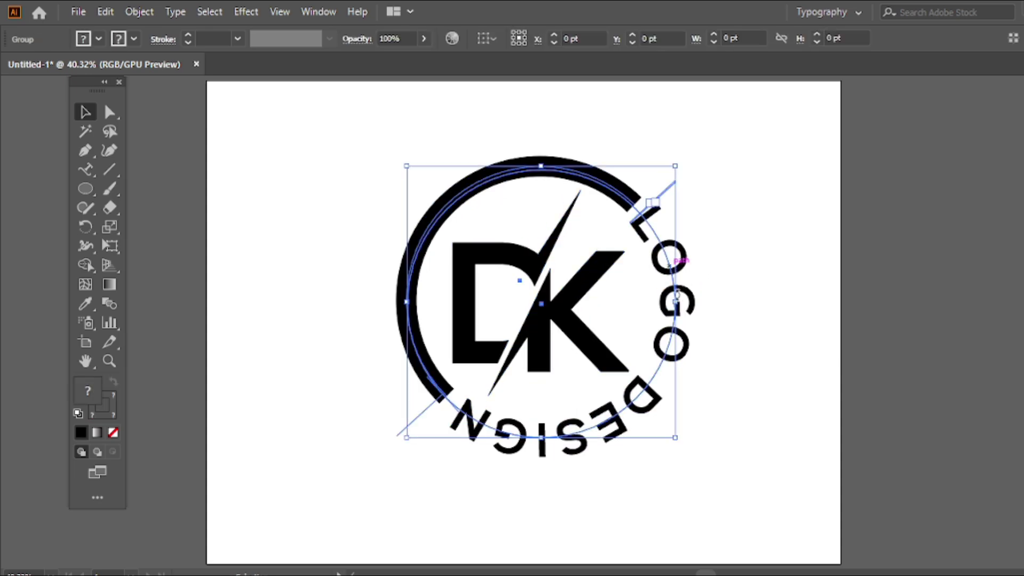
{"action": "left_click", "coordinate": [684, 304]}
{"action": "left_click", "coordinate": [676, 304]}
{"action": "left_click_drag", "start_coordinate": [678, 307], "coordinate": [687, 304]}
{"action": "left_click", "coordinate": [725, 227]}
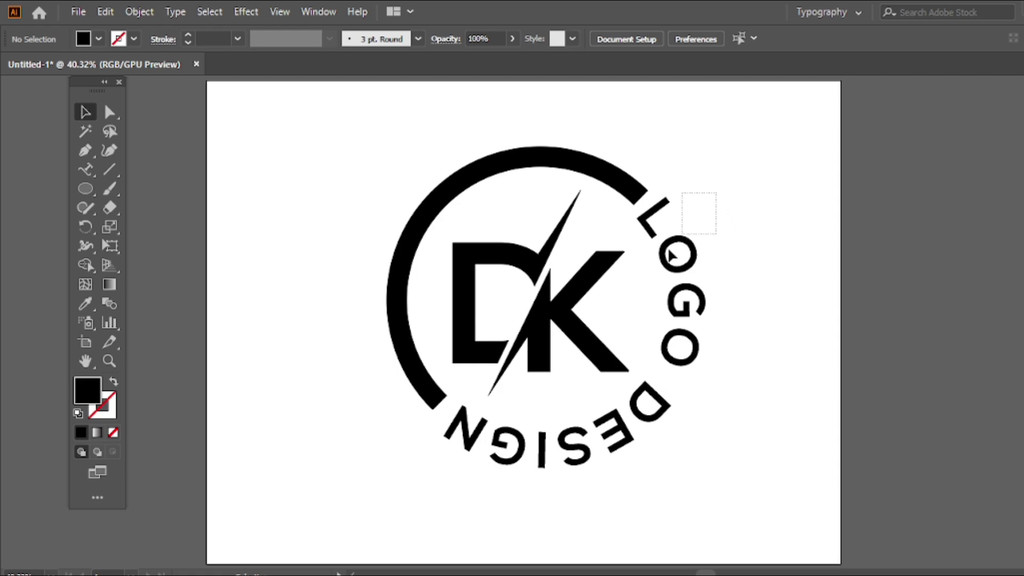
Step: Scale the arc-and-text group down proportionally to about 606 by 612 pt from its lower-right corner
{"action": "left_click", "coordinate": [566, 322]}
{"action": "left_click", "coordinate": [735, 317]}
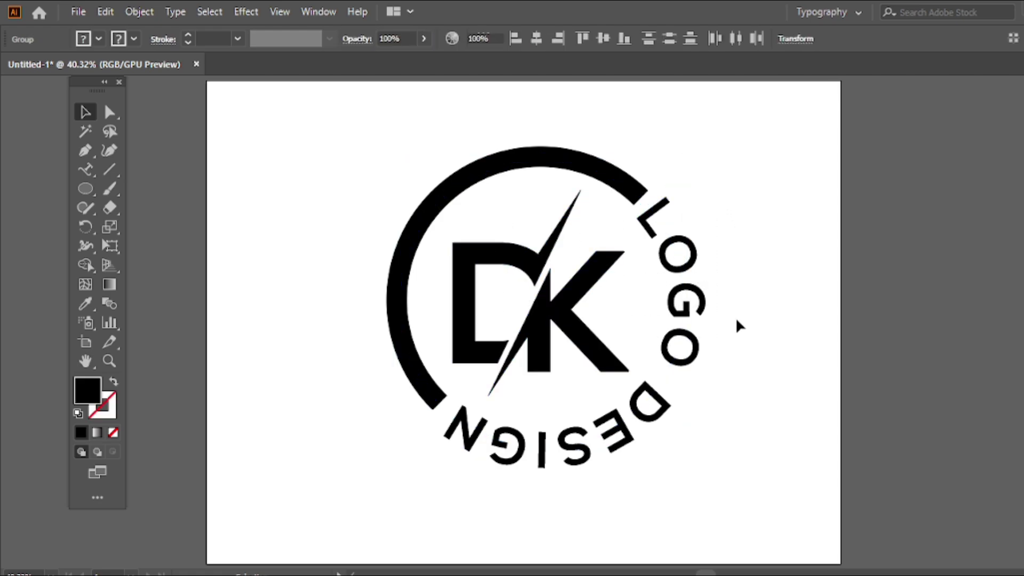
{"action": "left_click", "coordinate": [659, 406]}
{"action": "left_click_drag", "start_coordinate": [685, 446], "coordinate": [675, 430]}
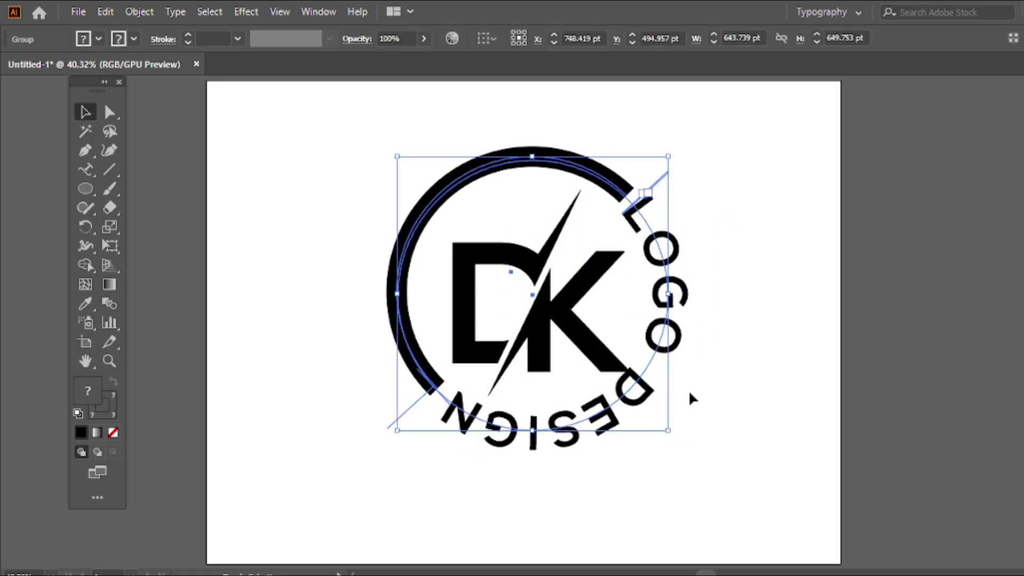
Step: Try moving the arc-and-text group down and slightly right around the letters, and undo the move
{"action": "left_click", "coordinate": [686, 382]}
{"action": "left_click_drag", "start_coordinate": [624, 391], "coordinate": [635, 414]}
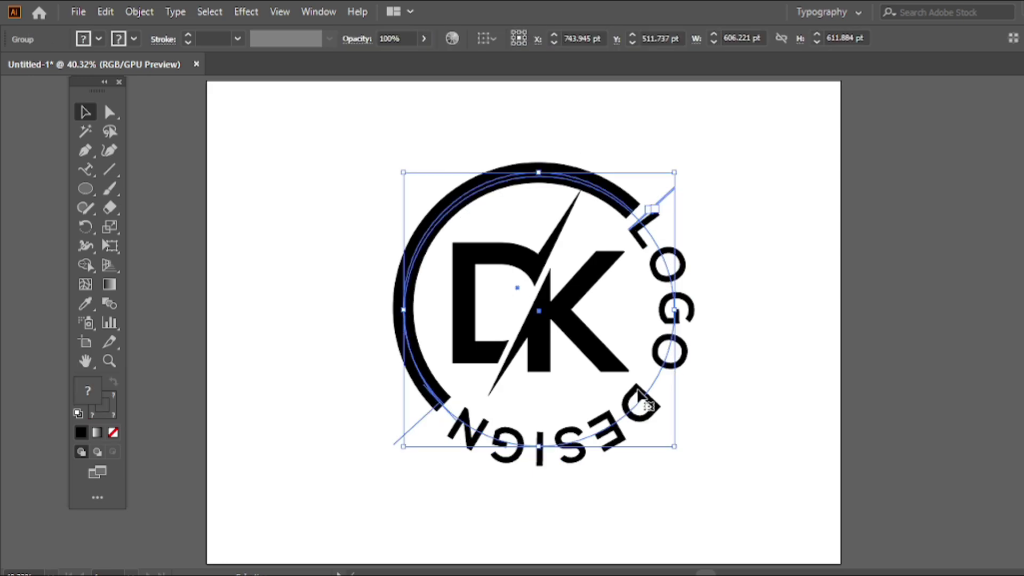
{"action": "key", "text": "ctrl+z"}
Step: Select the DK letters and the resized arc-and-text group and align their horizontal centres
{"action": "left_click", "coordinate": [735, 204]}
{"action": "left_click", "coordinate": [606, 270]}
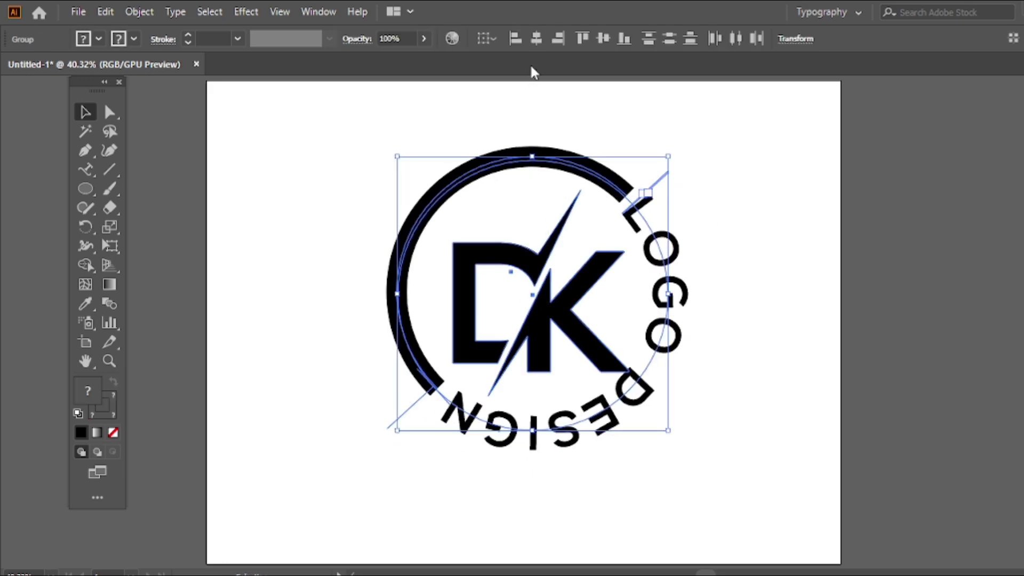
{"action": "left_click", "coordinate": [537, 38]}
{"action": "left_click", "coordinate": [655, 160]}
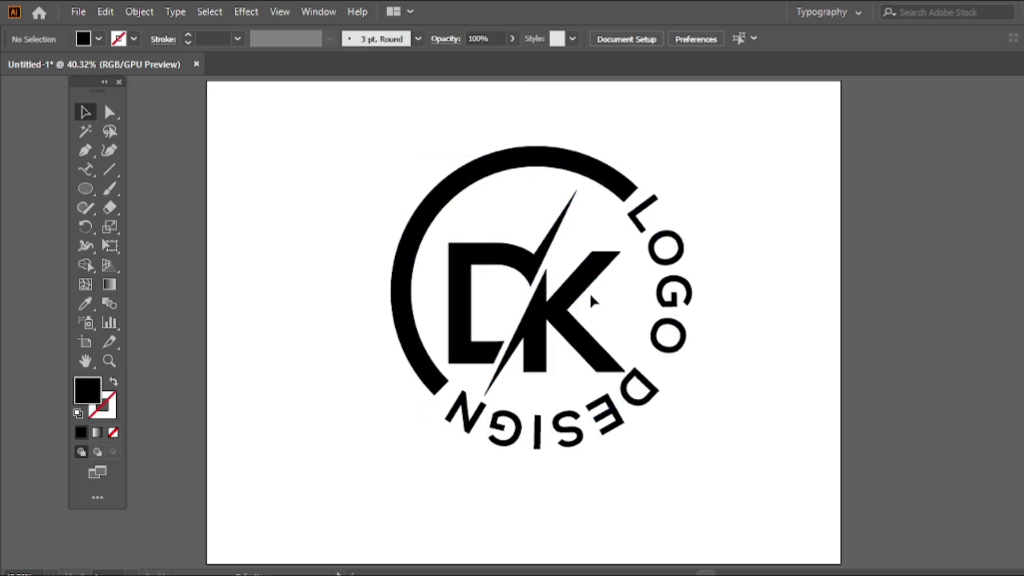
Step: Nudge the grouped DK letters slightly upward inside the arc
{"action": "left_click", "coordinate": [540, 347]}
{"action": "key", "text": "shift+Up"}
{"action": "key", "text": "shift+Up"}
{"action": "key", "text": "shift+Up"}
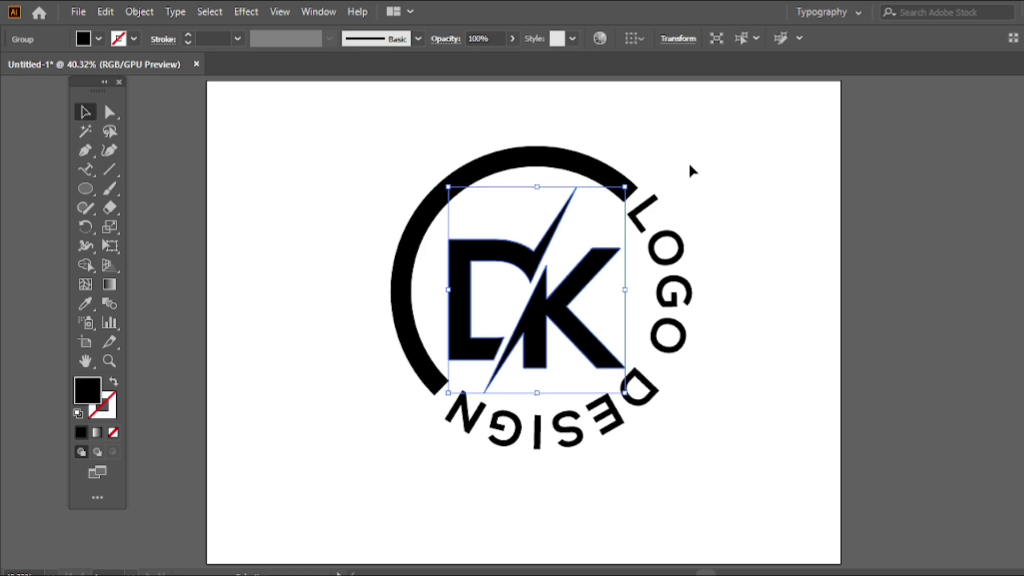
{"action": "left_click", "coordinate": [689, 162]}
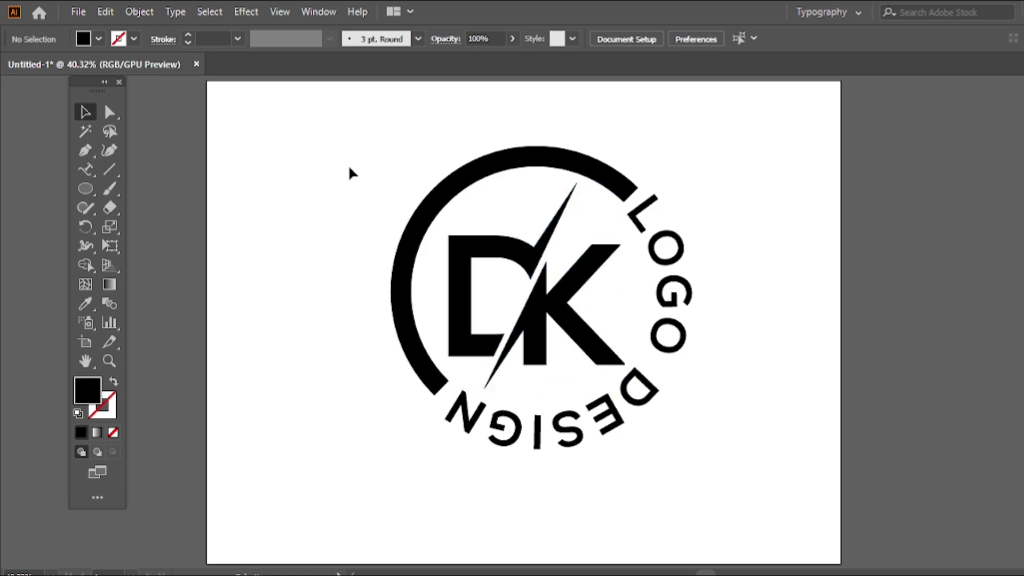
Step: Ungroup the arc and curved text and set the LOGO DESIGN text's baseline shift to -46 pt
{"action": "left_click", "coordinate": [650, 392]}
{"action": "right_click", "coordinate": [415, 168]}
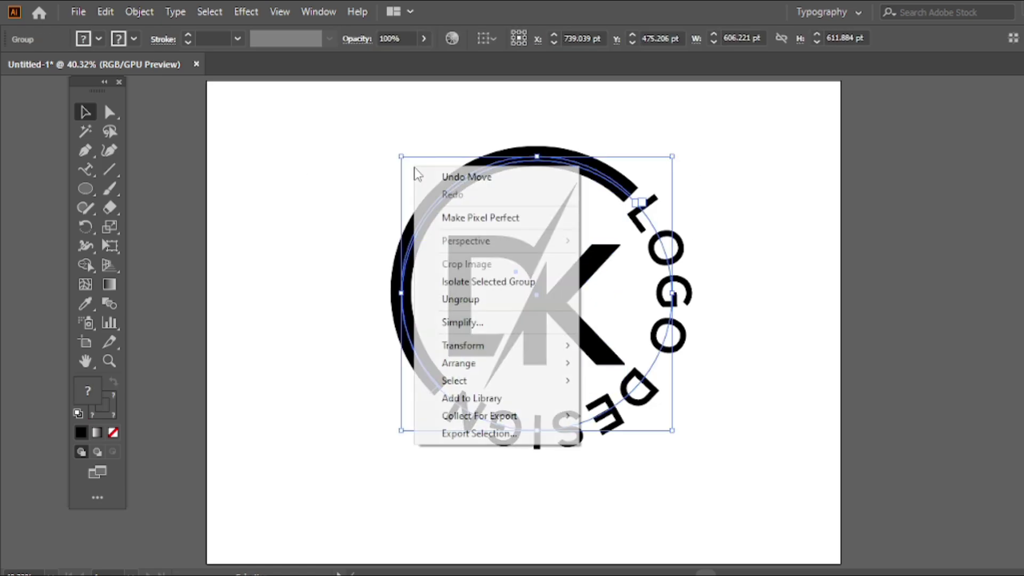
{"action": "left_click", "coordinate": [460, 299]}
{"action": "left_click", "coordinate": [630, 341]}
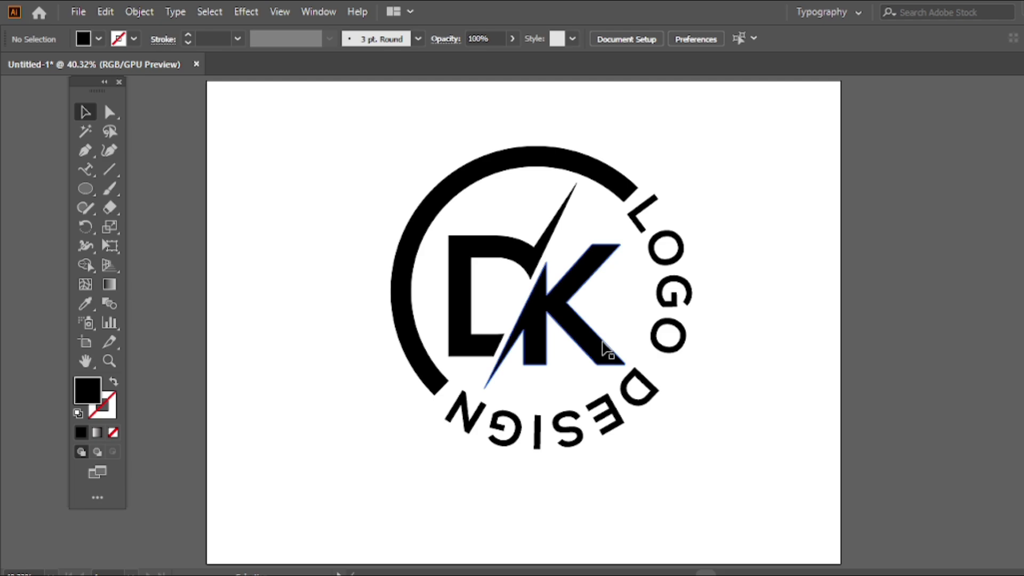
{"action": "left_click", "coordinate": [655, 337]}
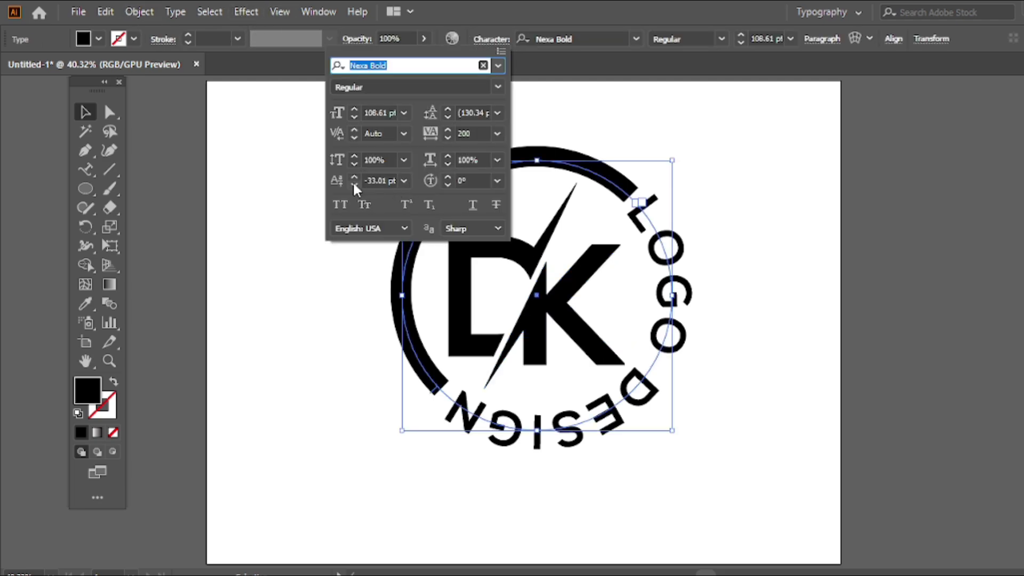
{"action": "left_click", "coordinate": [353, 184]}
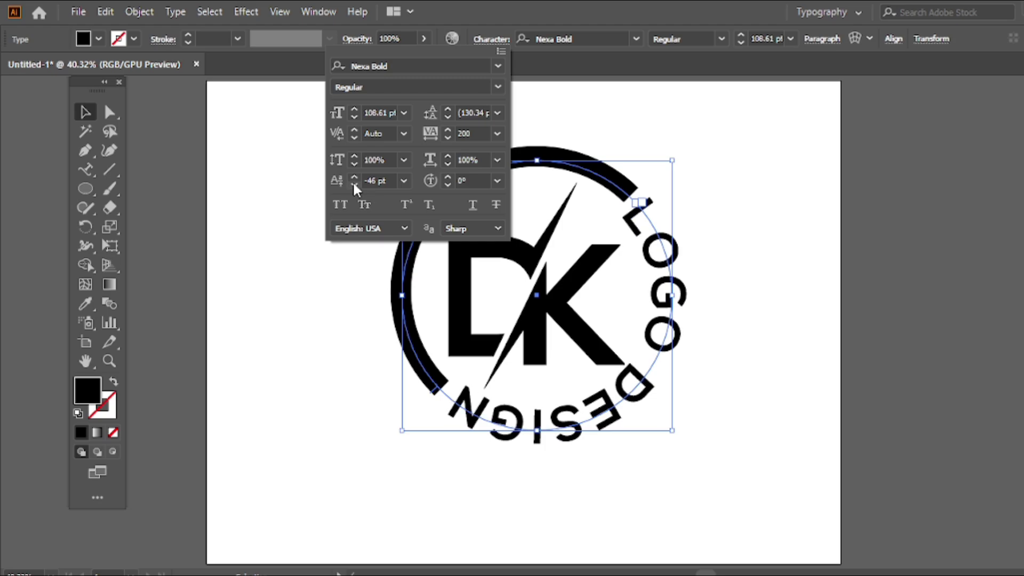
{"action": "left_click", "coordinate": [686, 205]}
Step: Group the arc and the curved LOGO DESIGN text together again
{"action": "left_click_drag", "start_coordinate": [687, 197], "coordinate": [656, 183]}
{"action": "right_click", "coordinate": [613, 155]}
{"action": "left_click", "coordinate": [648, 274]}
{"action": "key", "text": "ctrl+z"}
Step: Try vertically centre-aligning the DK letters with the arc-and-text group
{"action": "left_click_drag", "start_coordinate": [700, 124], "coordinate": [534, 324]}
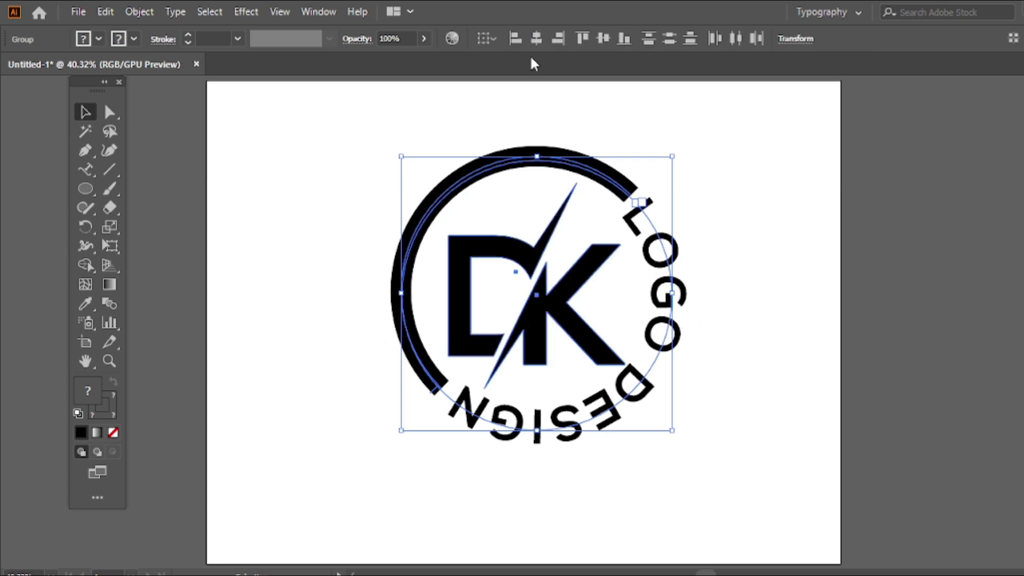
{"action": "left_click", "coordinate": [598, 43]}
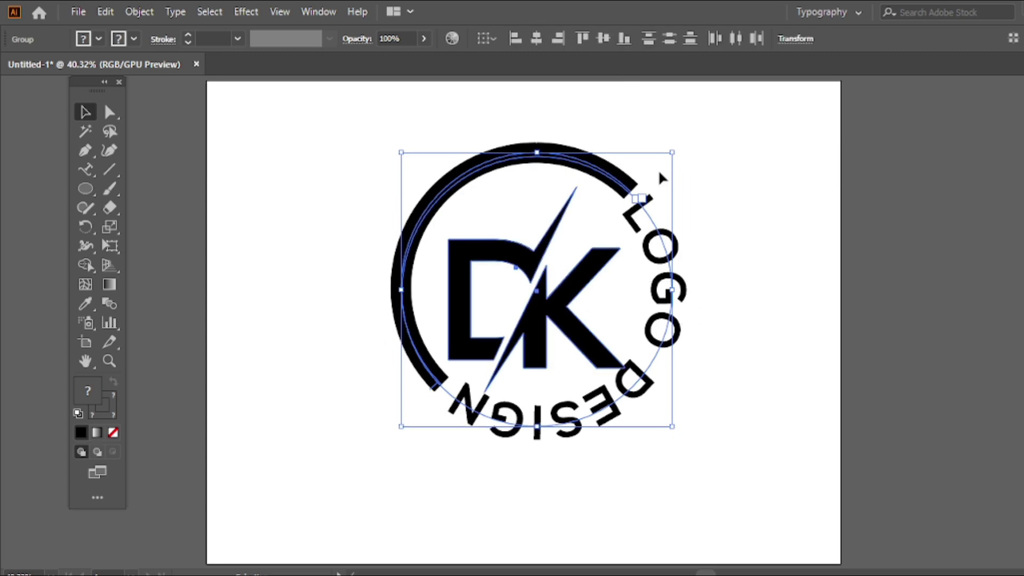
{"action": "left_click", "coordinate": [718, 160]}
{"action": "left_click", "coordinate": [584, 267]}
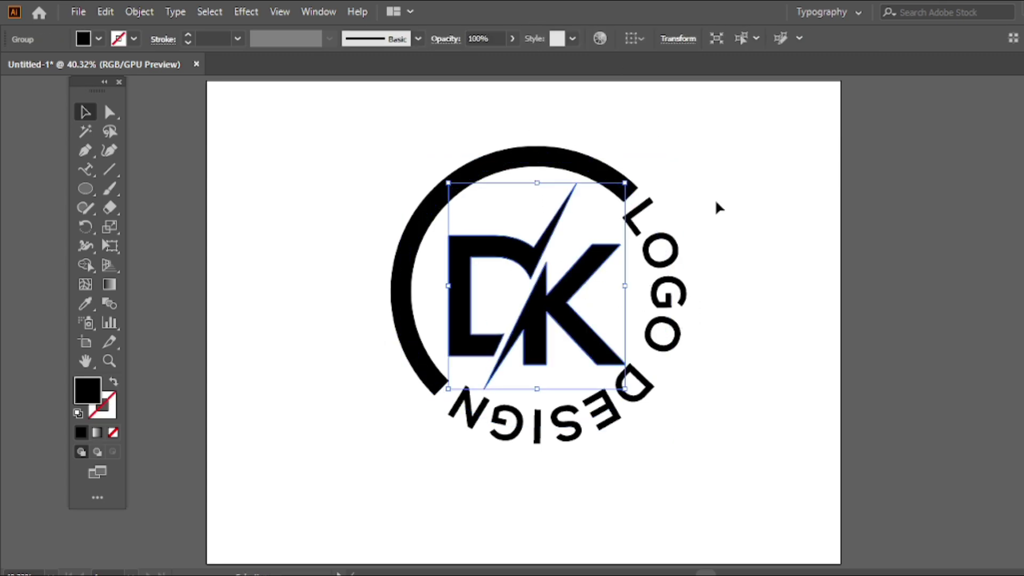
{"action": "left_click", "coordinate": [717, 206]}
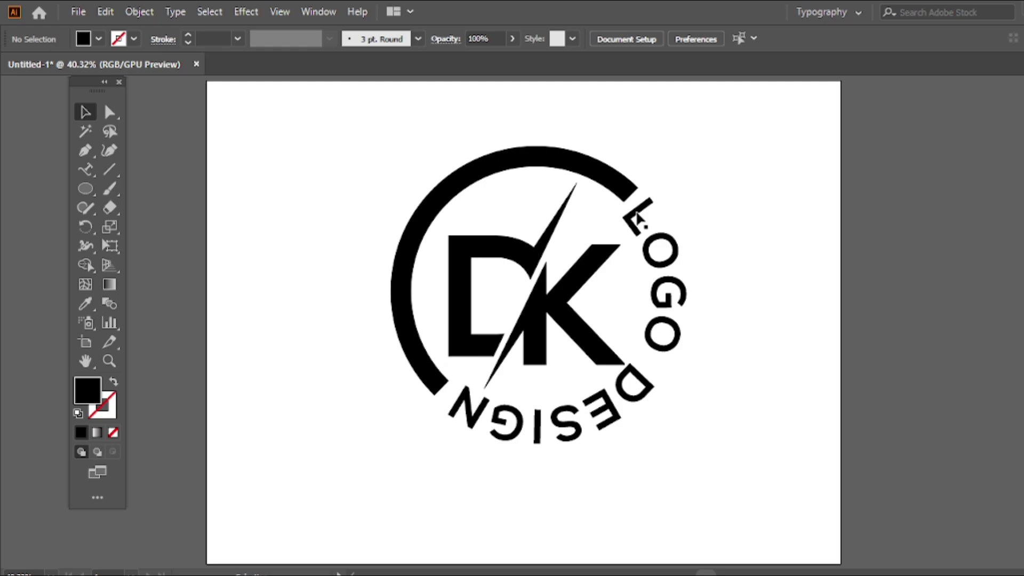
Step: Nudge the DK letters slightly upward inside the arc-and-text circle
{"action": "left_click", "coordinate": [543, 279]}
{"action": "key", "text": "Up"}
{"action": "key", "text": "Up"}
{"action": "key", "text": "Up"}
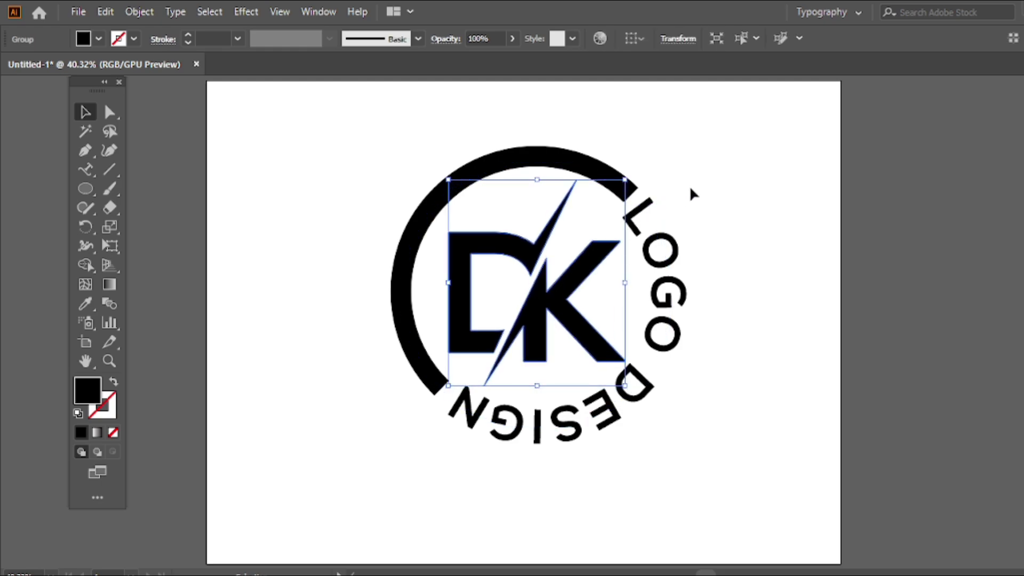
{"action": "left_click", "coordinate": [690, 192]}
Step: Enlarge the arc-and-text group about its centre to about 654 pt wide and group it with the DK letters
{"action": "left_click", "coordinate": [647, 394]}
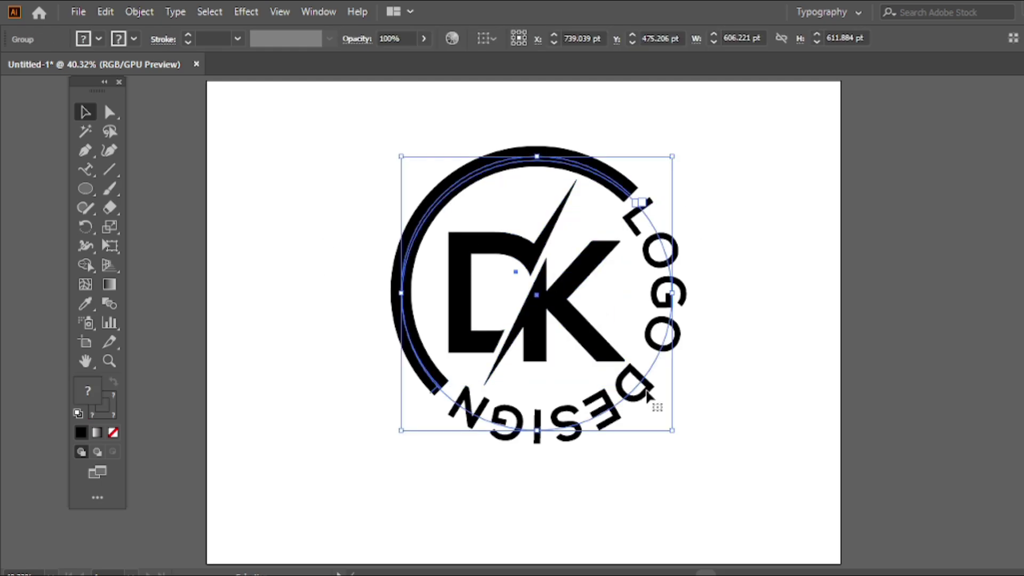
{"action": "left_click_drag", "start_coordinate": [671, 434], "coordinate": [691, 440]}
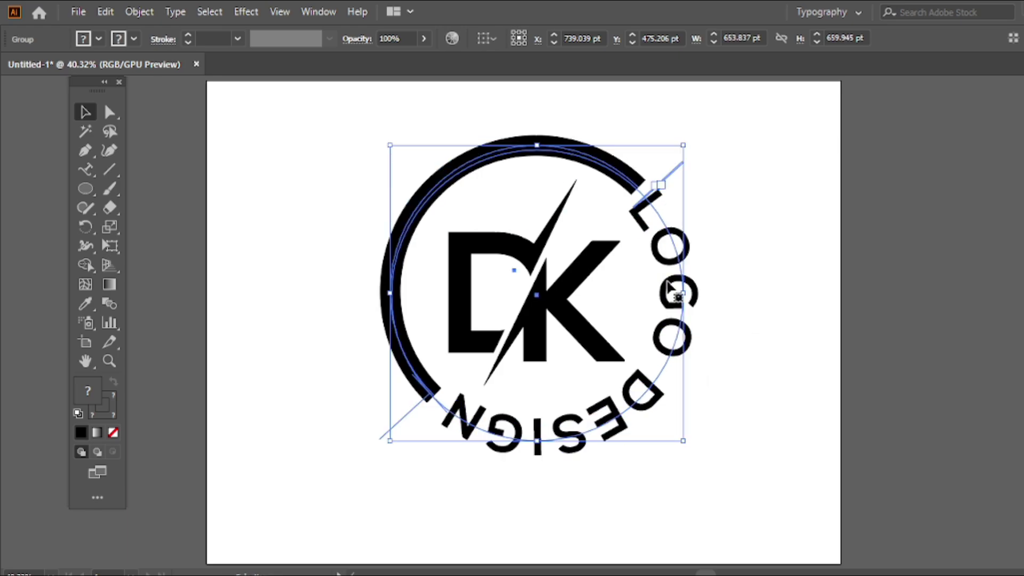
{"action": "left_click_drag", "start_coordinate": [704, 165], "coordinate": [488, 335]}
{"action": "right_click", "coordinate": [407, 142]}
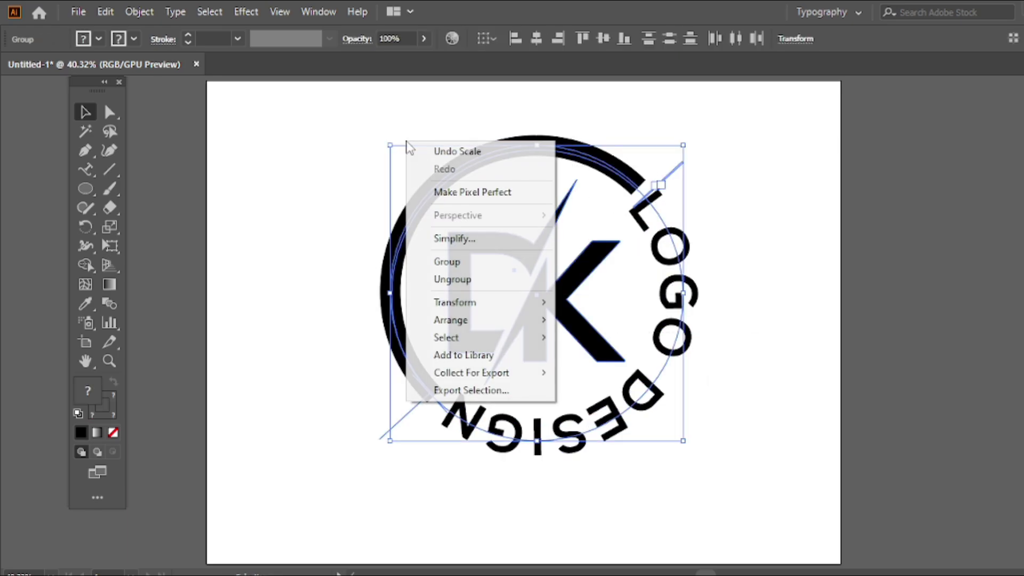
{"action": "left_click", "coordinate": [434, 260]}
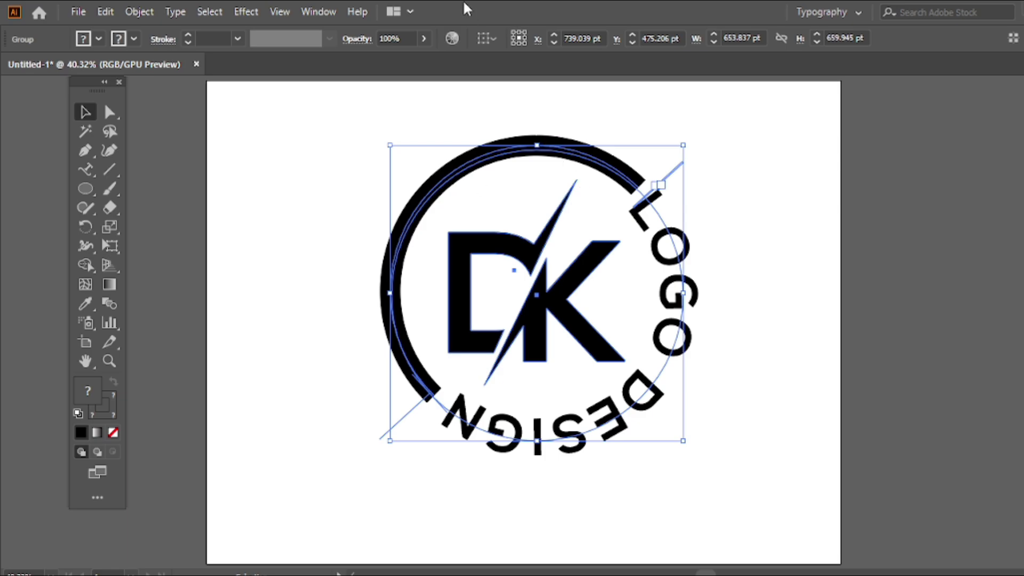
Step: Centre the complete logo horizontally and vertically on the artboard and scale it down slightly about its centre
{"action": "left_click", "coordinate": [485, 38]}
{"action": "left_click", "coordinate": [504, 80]}
{"action": "left_click", "coordinate": [537, 38]}
{"action": "left_click", "coordinate": [603, 39]}
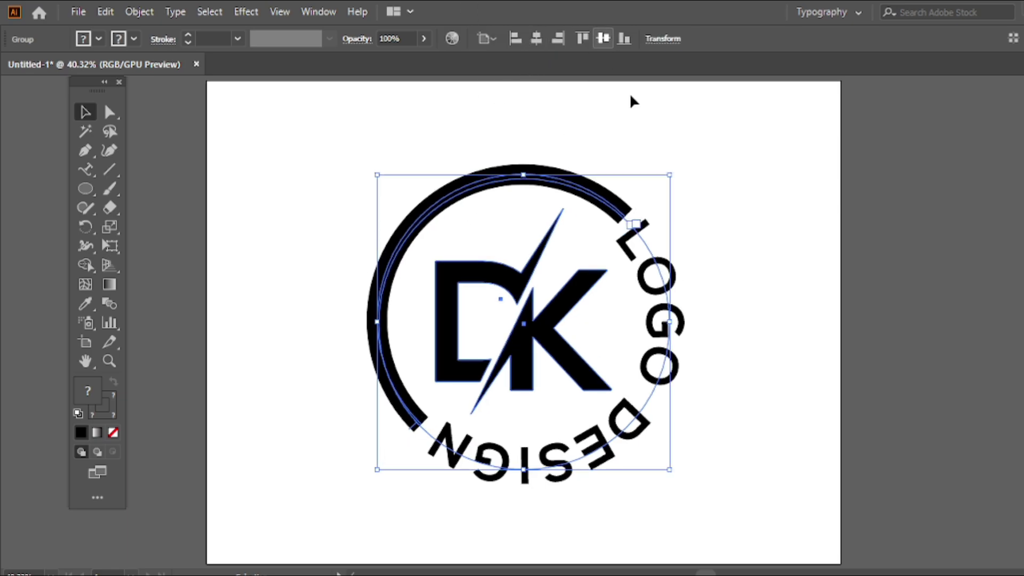
{"action": "left_click_drag", "start_coordinate": [670, 322], "coordinate": [646, 322]}
{"action": "left_click", "coordinate": [371, 166]}
{"action": "key", "text": "a"}
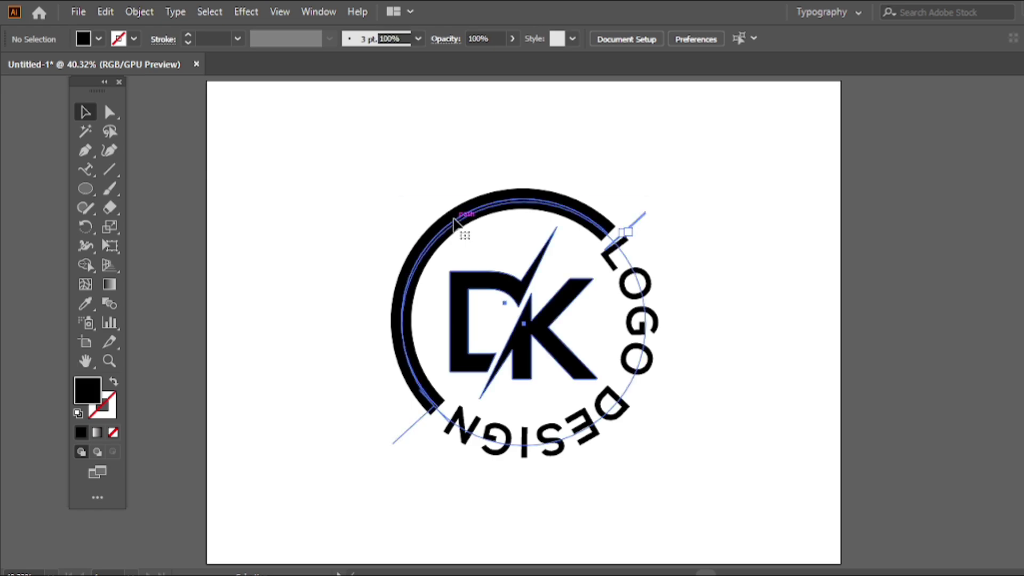
{"action": "left_click", "coordinate": [457, 224]}
{"action": "left_click", "coordinate": [418, 184]}
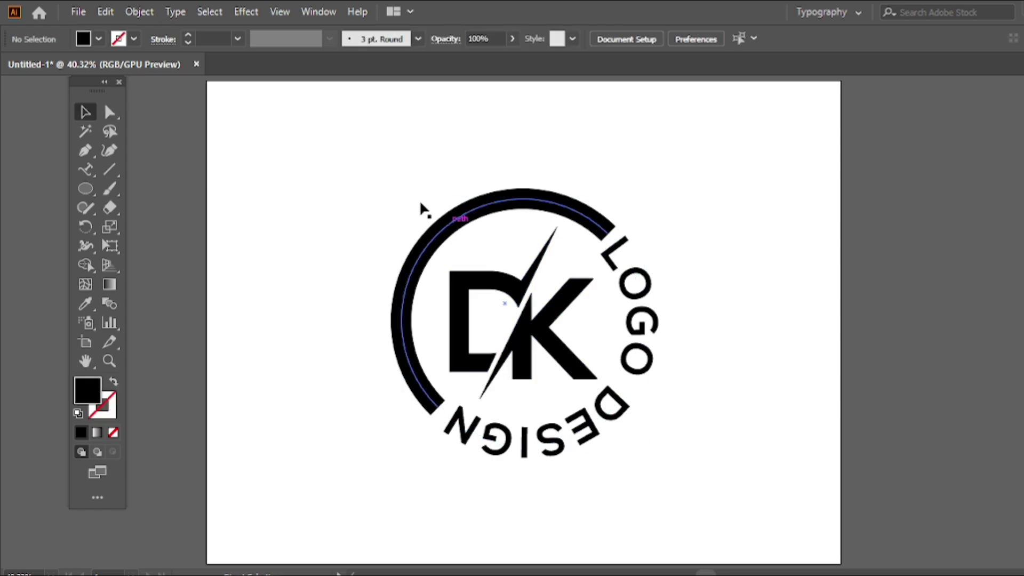
Step: Select the entire logo and copy it to the clipboard
{"action": "left_click_drag", "start_coordinate": [370, 167], "coordinate": [491, 286]}
{"action": "left_click", "coordinate": [106, 12]}
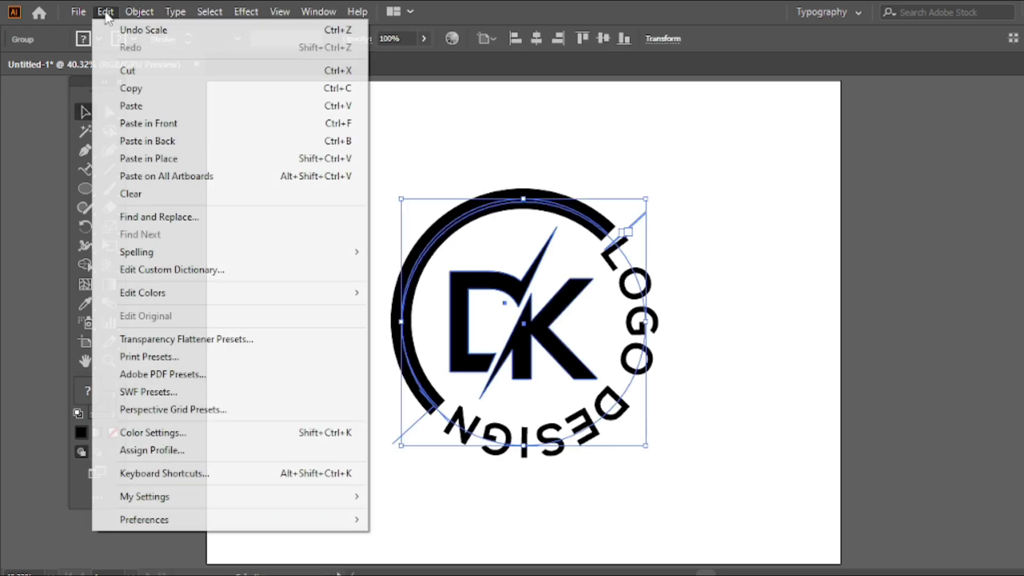
{"action": "left_click", "coordinate": [148, 95]}
{"action": "left_click", "coordinate": [384, 114]}
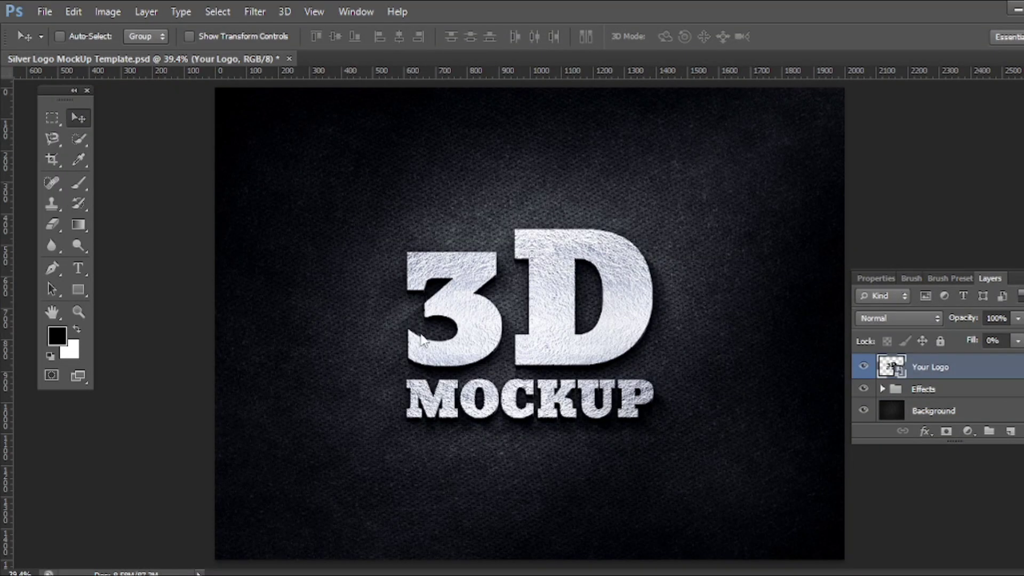
Step: In Photoshop, open the contents of the Your Logo smart object in Silver Logo MockUp Template.psd and hide the Preview layer
{"action": "double_click", "coordinate": [890, 367]}
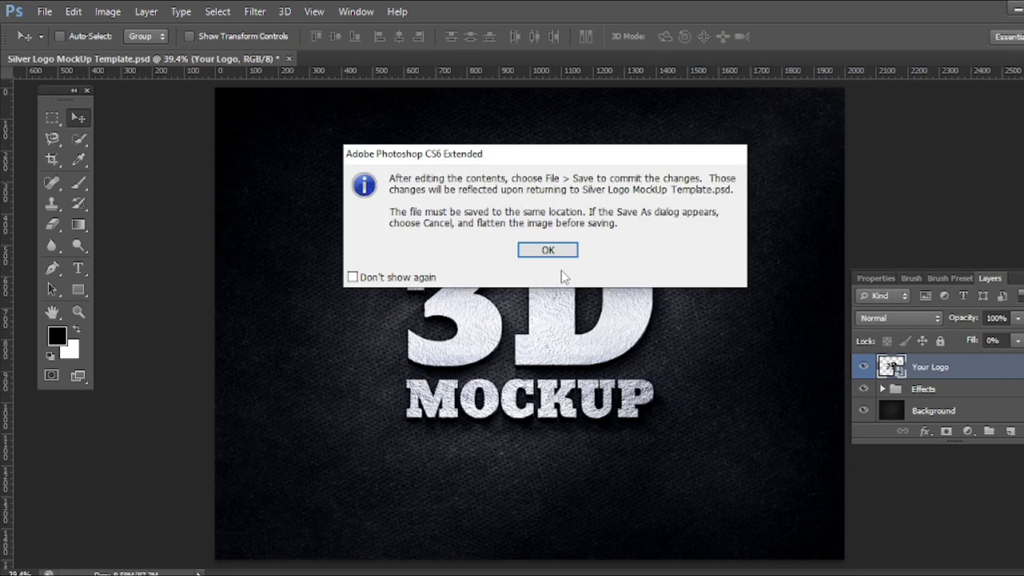
{"action": "left_click", "coordinate": [559, 254]}
{"action": "left_click_drag", "start_coordinate": [489, 80], "coordinate": [531, 67]}
{"action": "left_click", "coordinate": [864, 366]}
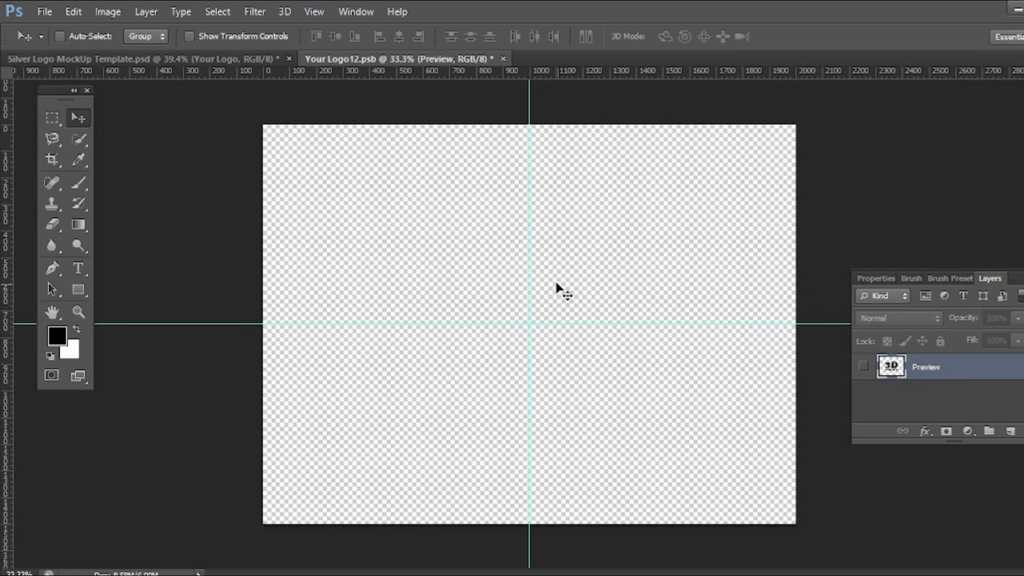
Step: Paste the copied logo as a smart object and scale it about its centre to about 178%
{"action": "key", "text": "ctrl+v"}
{"action": "key", "text": "Return"}
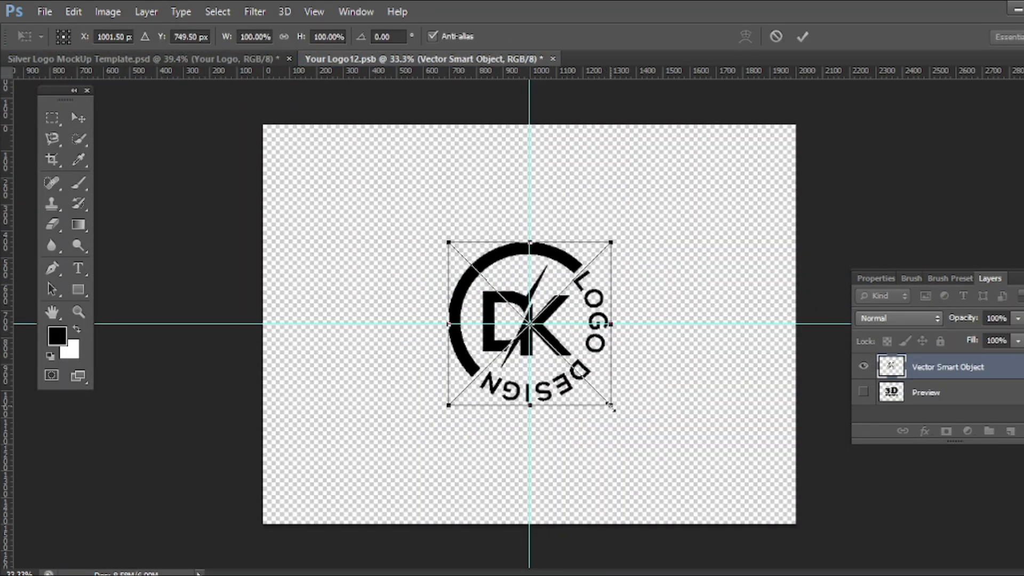
{"action": "left_click_drag", "start_coordinate": [612, 408], "coordinate": [674, 468]}
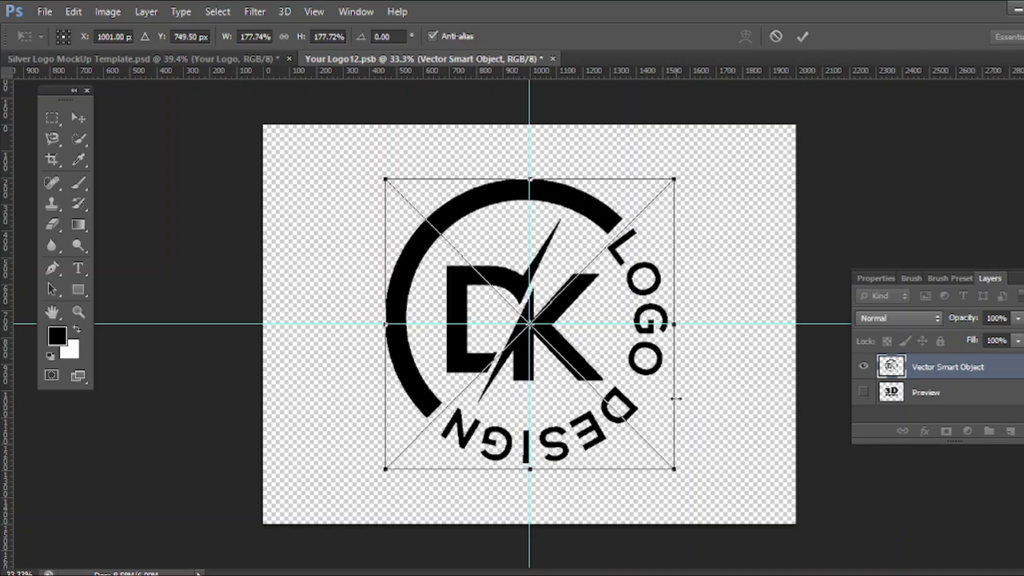
{"action": "left_click", "coordinate": [803, 36]}
Step: Close Your Logo12.psb and save its changes to the mockup
{"action": "key", "text": "ctrl+w"}
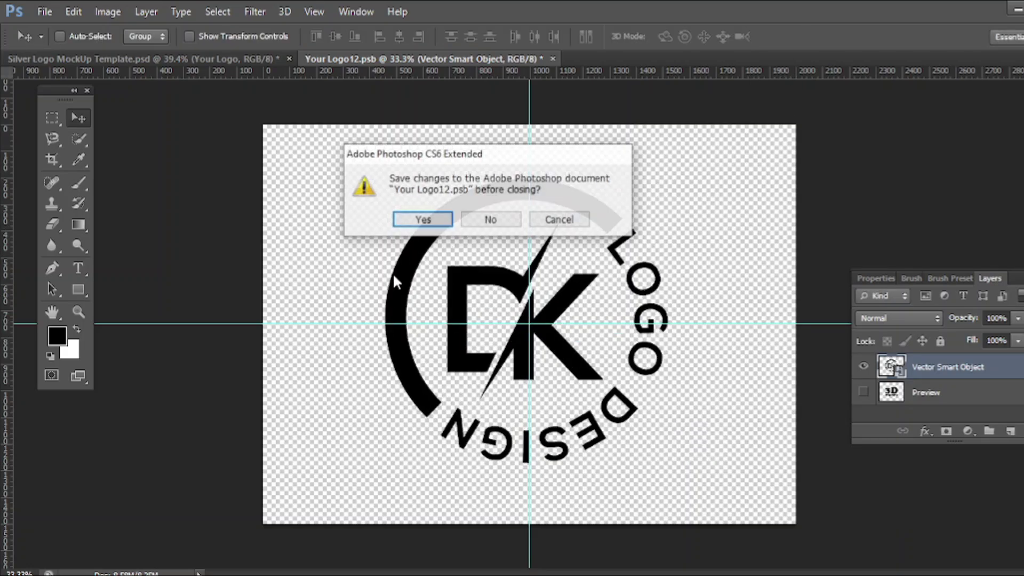
{"action": "left_click", "coordinate": [429, 219]}
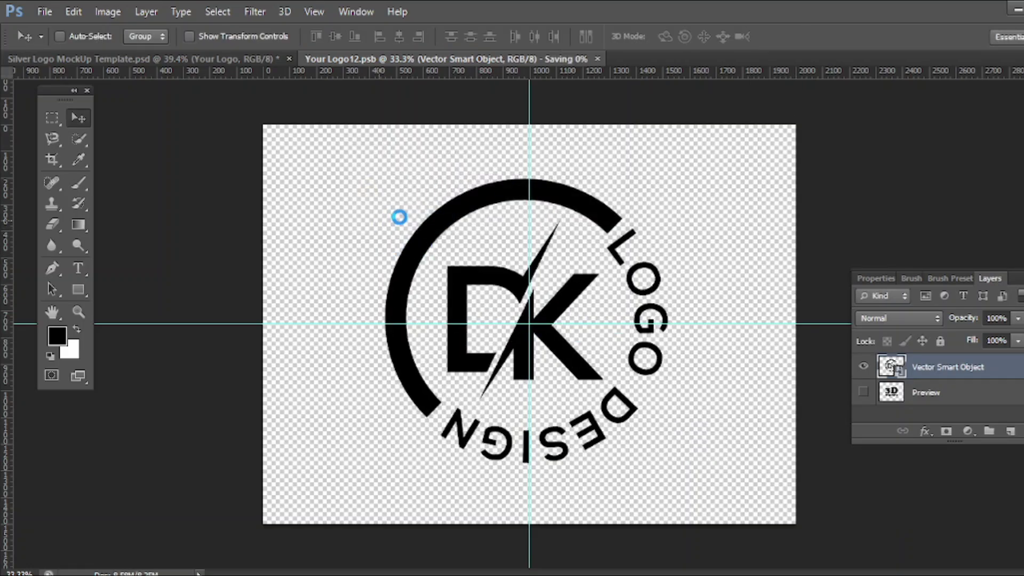